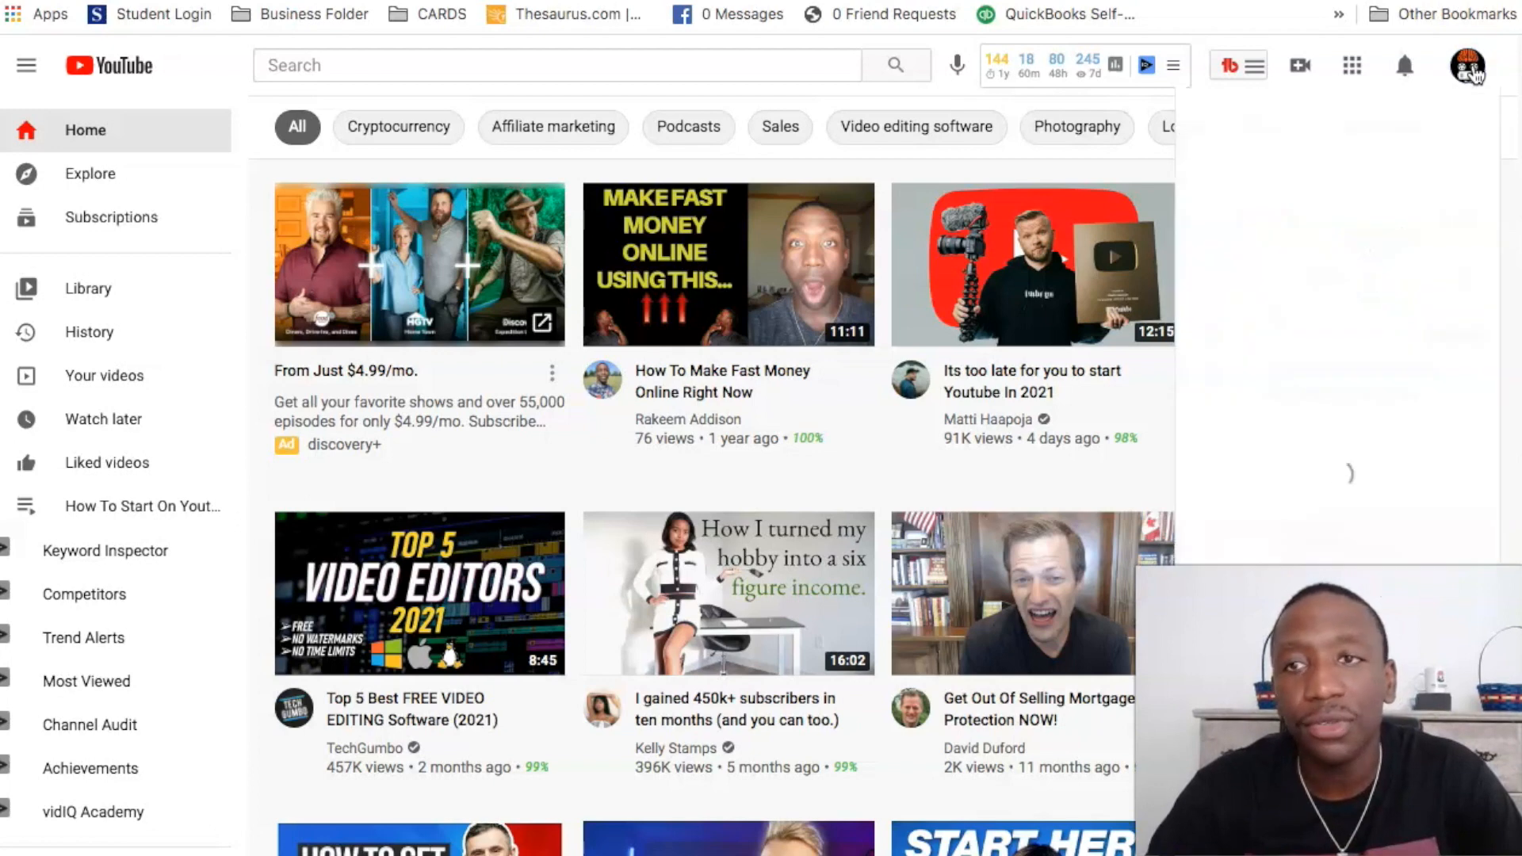
Open the channel content in YouTube Studio and the details of "How To Add Subscribe Button On YouTube Video (2021)"
left_click(1285, 315)
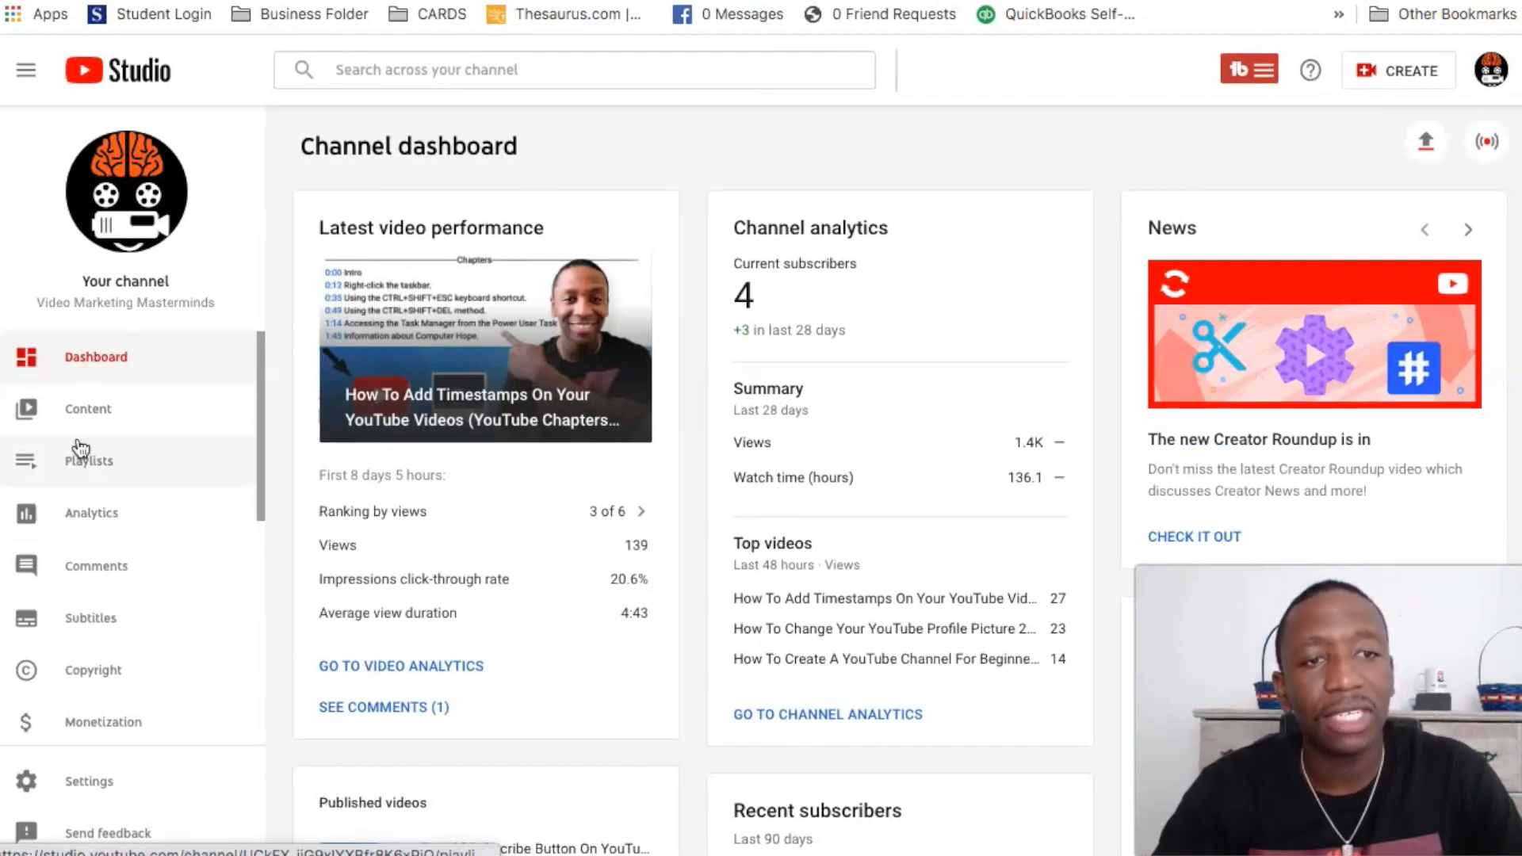
left_click(88, 411)
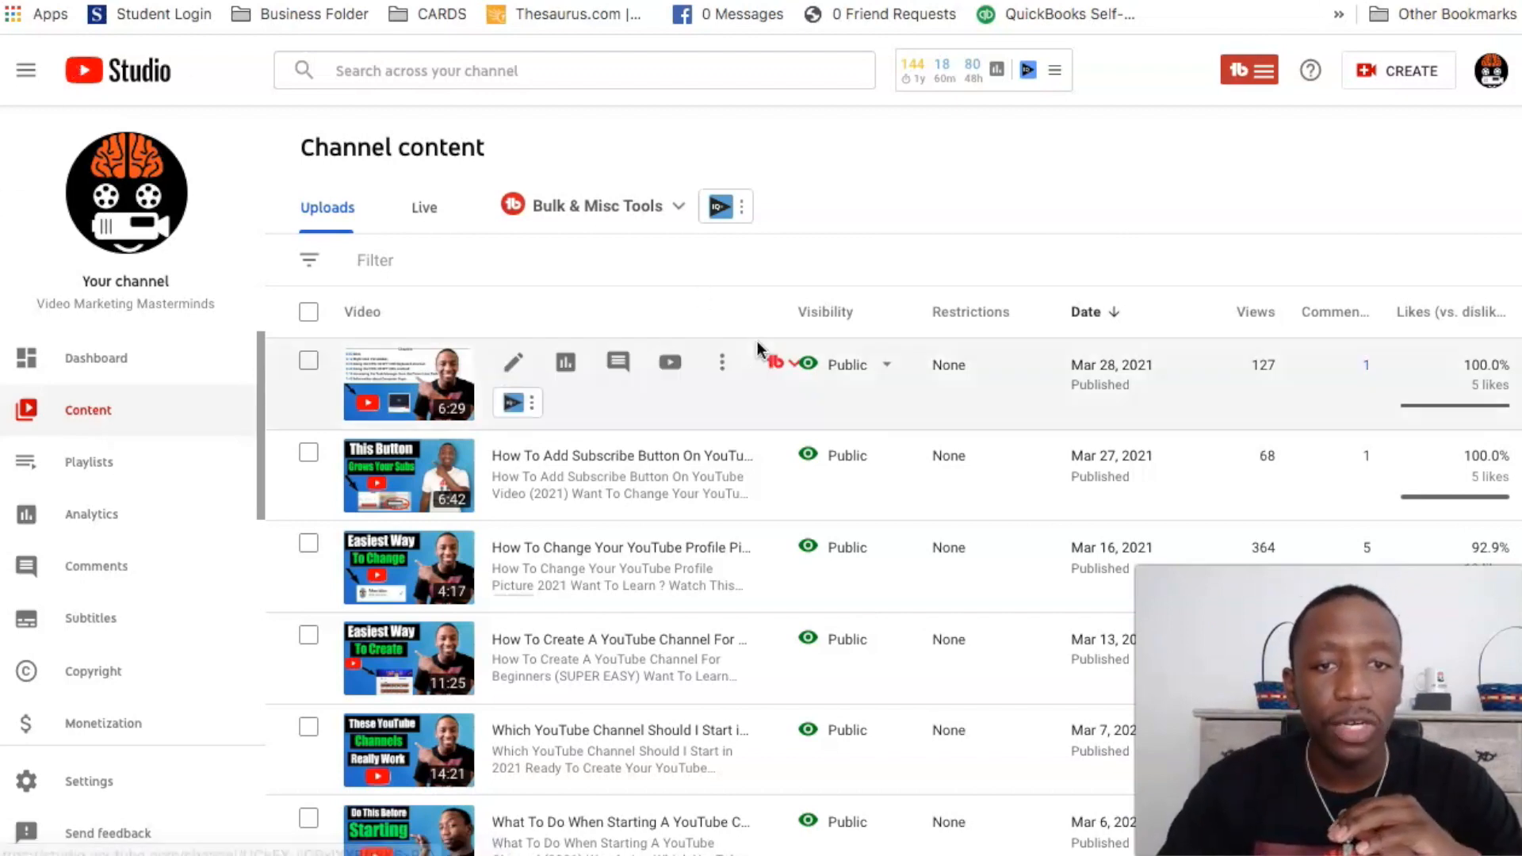
mouse_move(513, 464)
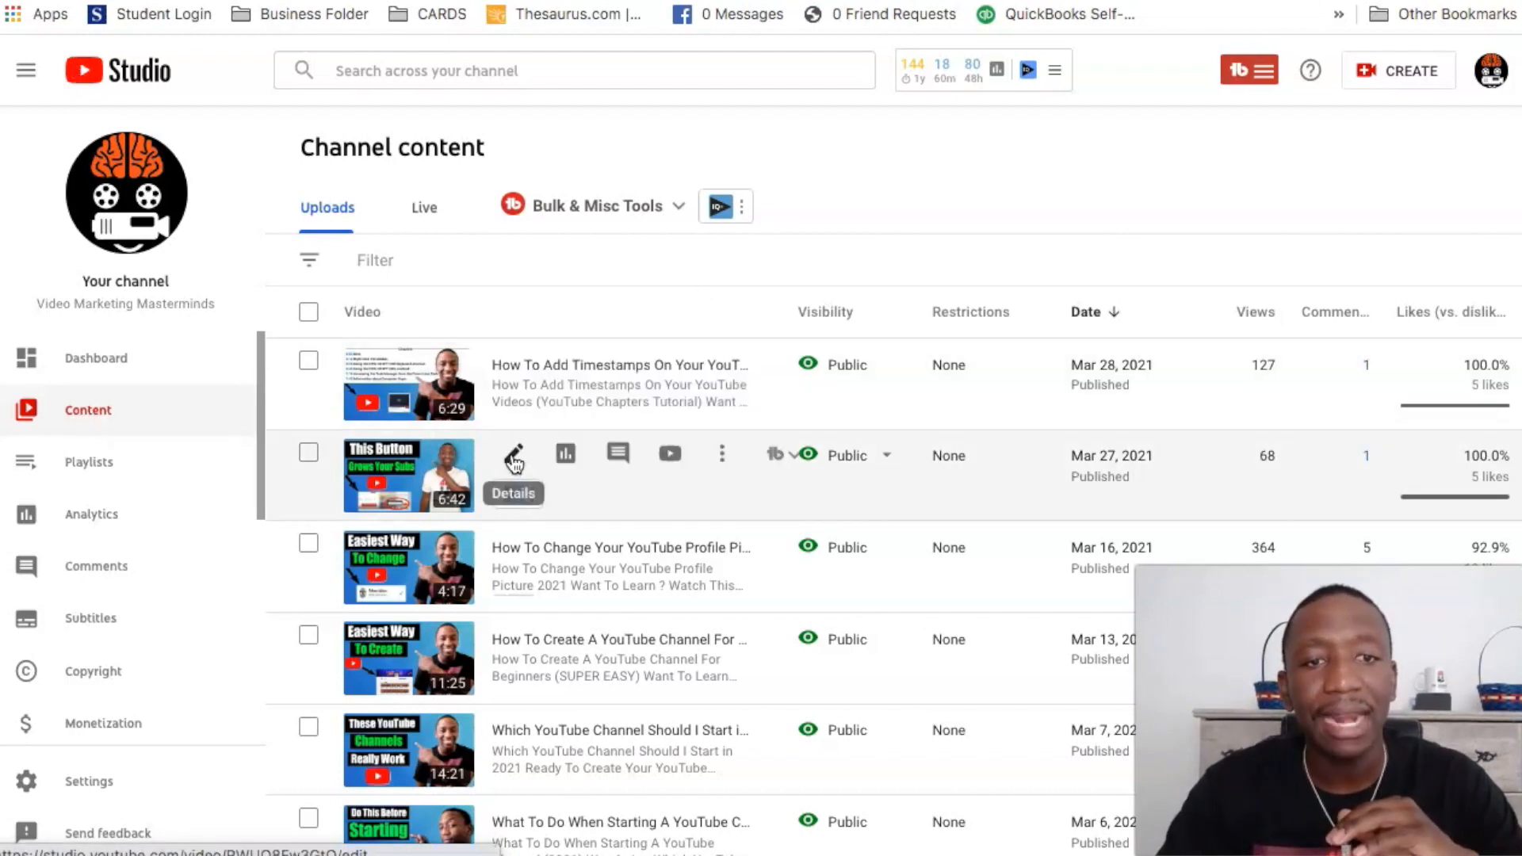
left_click(514, 458)
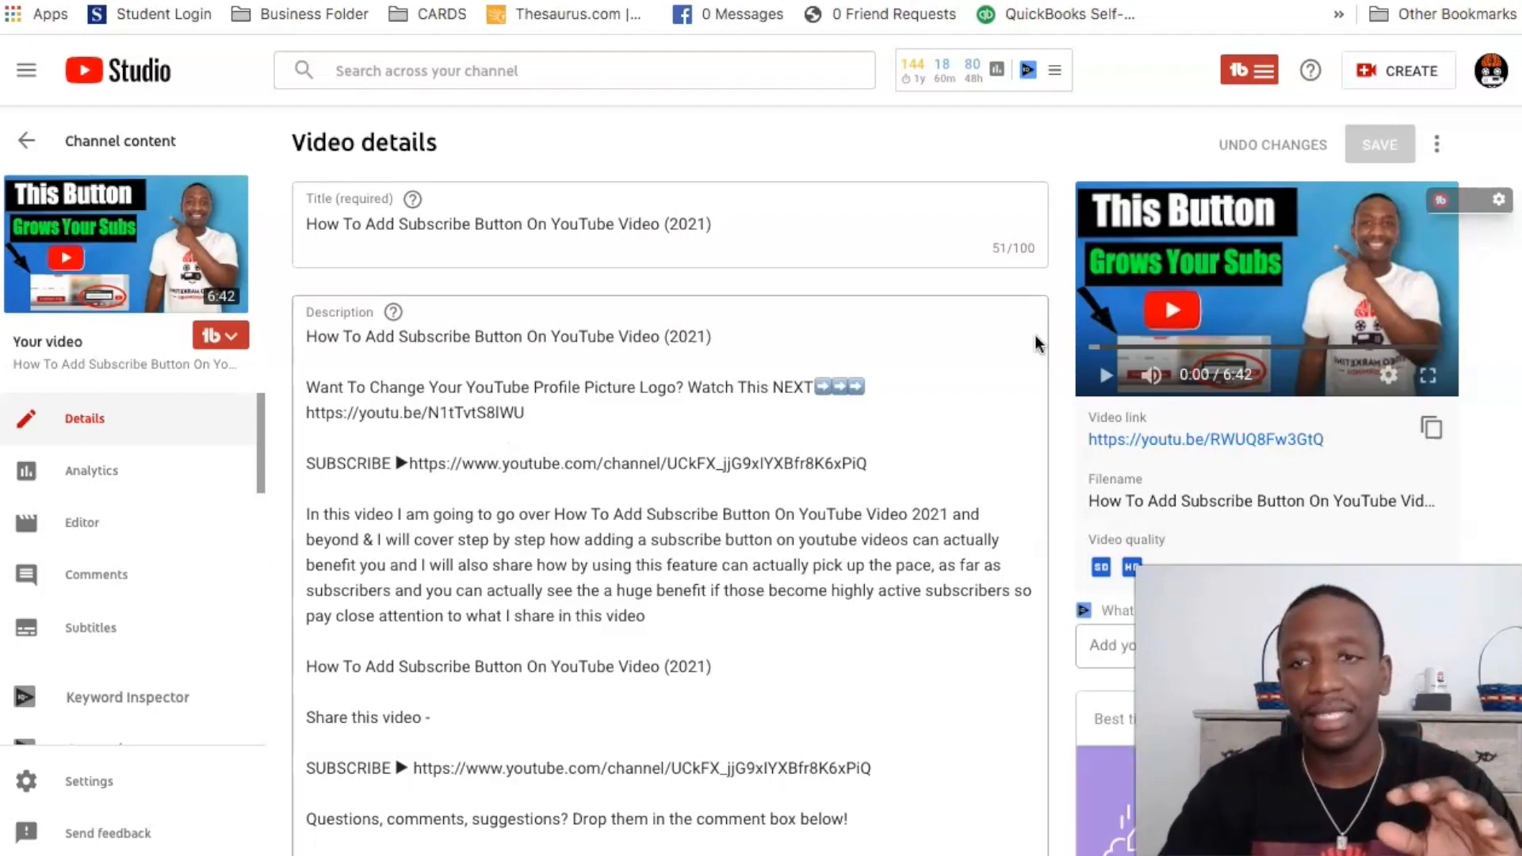
Open the end screen editor for this video
scroll(1099, 360, "down", 5)
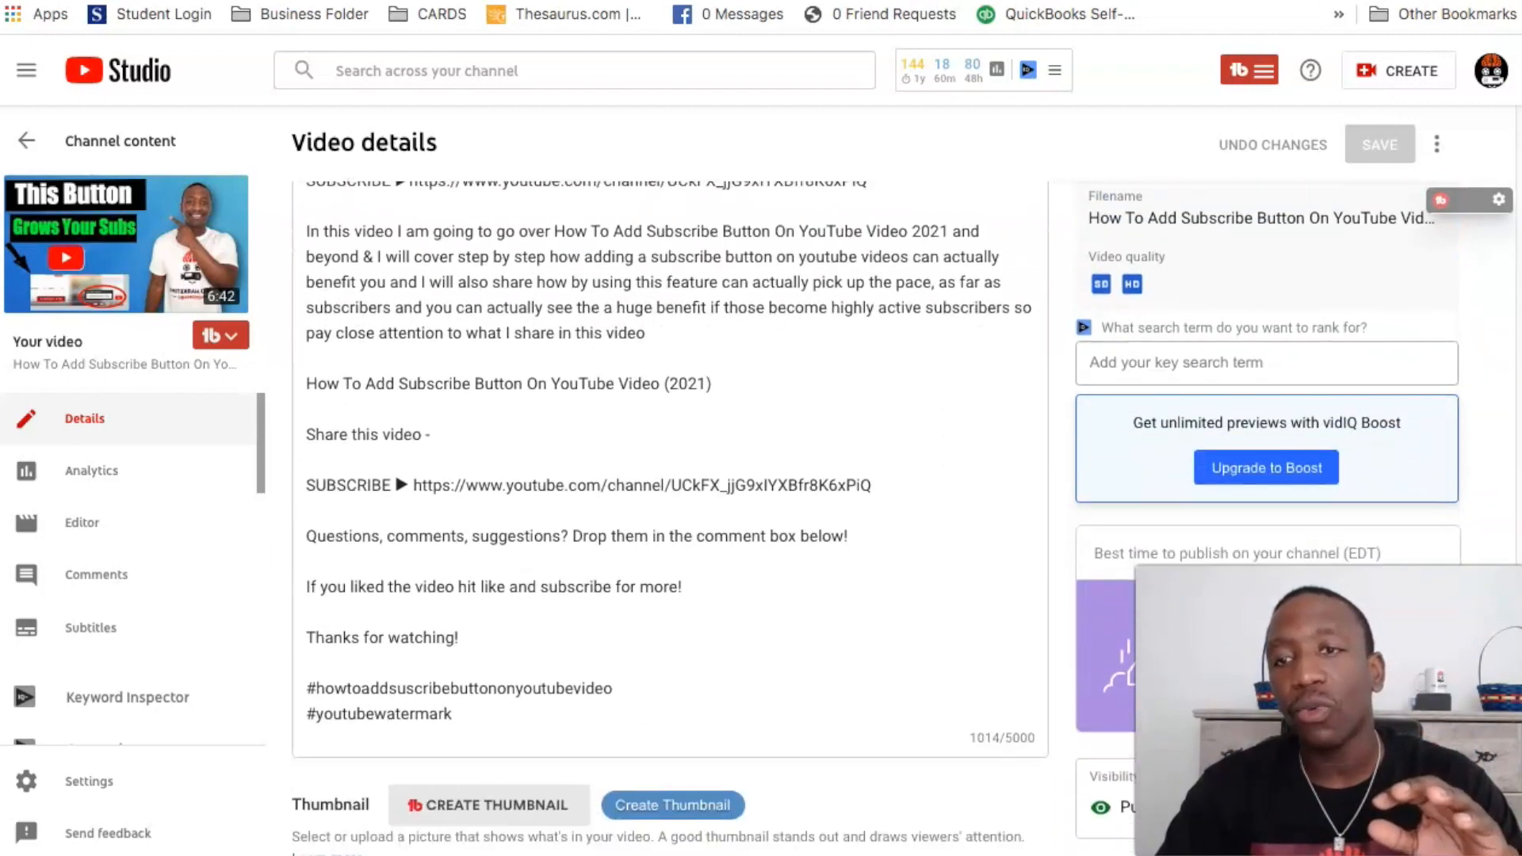
scroll(1126, 481, "down", 5)
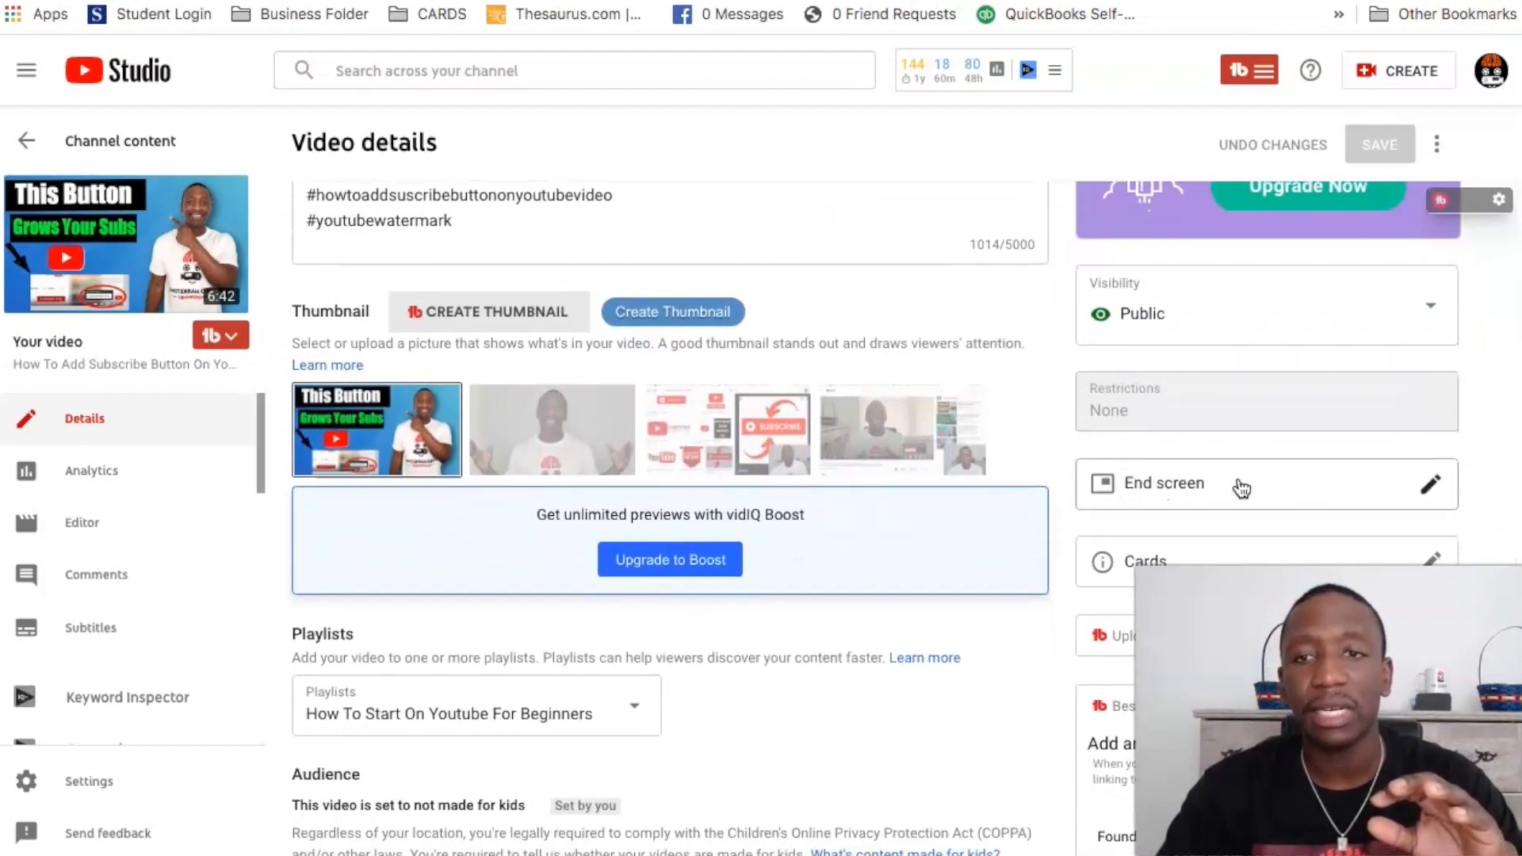
left_click(1432, 486)
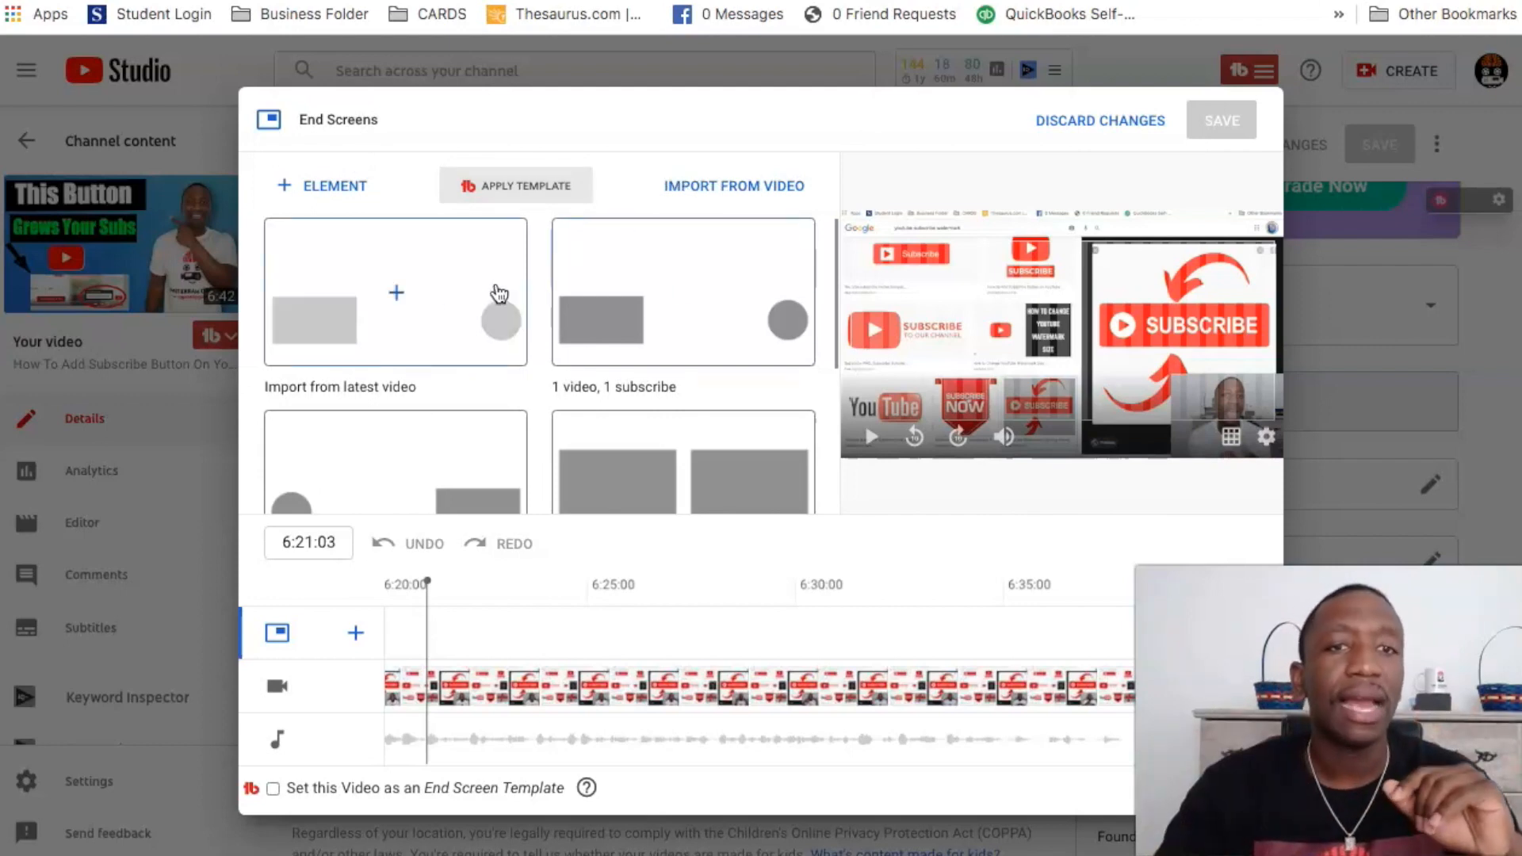
Apply the "1 video, 1 subscribe" end screen template and move the subscribe element directly above the video element
scroll(545, 233, "down", 1)
scroll(544, 230, "up", 1)
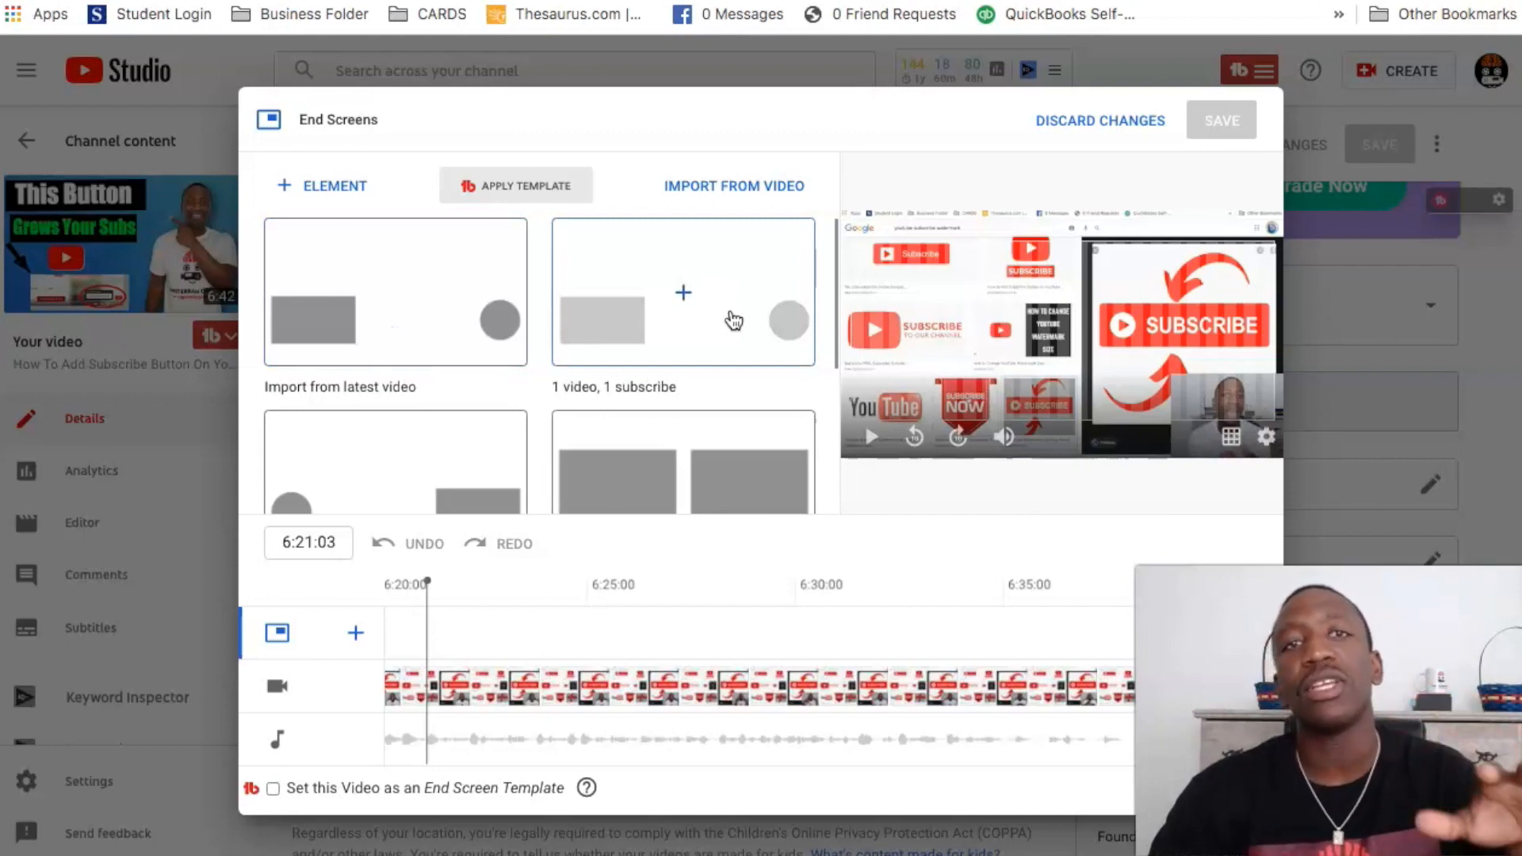
scroll(733, 320, "down", 3)
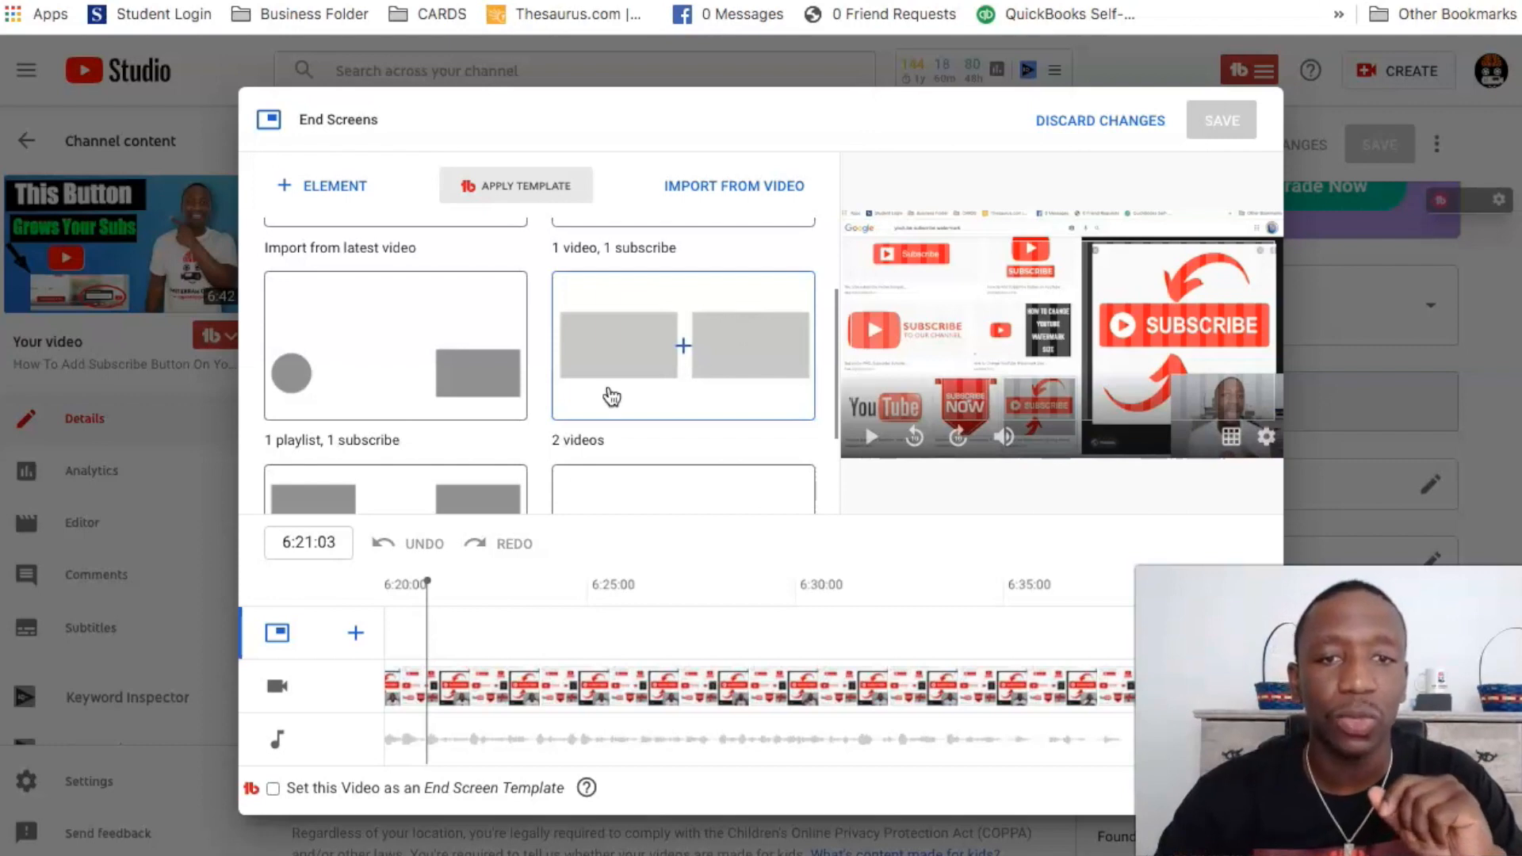
scroll(691, 328, "down", 3)
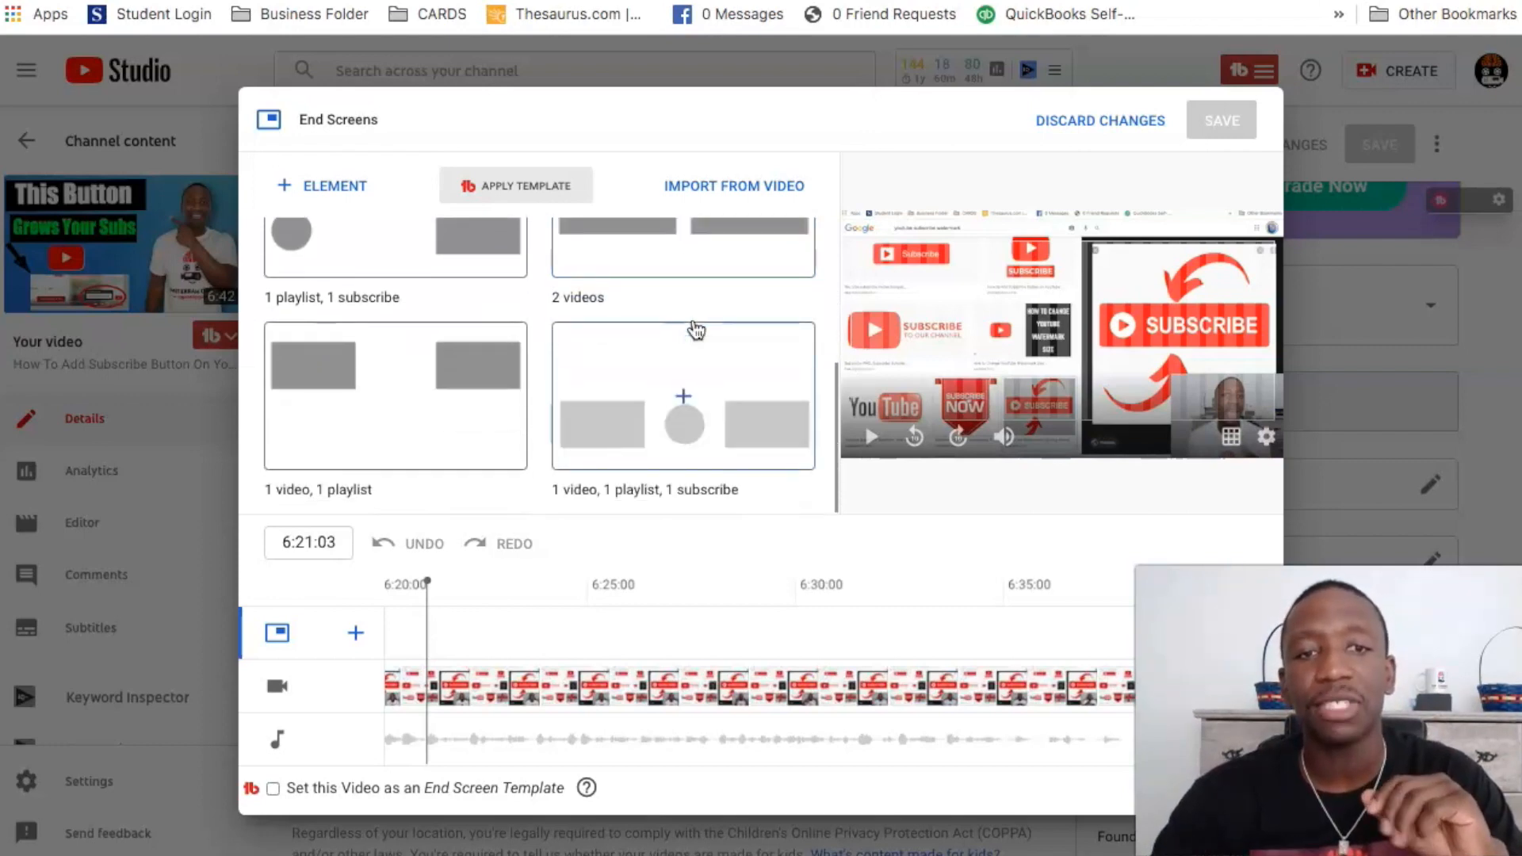
scroll(694, 330, "up", 6)
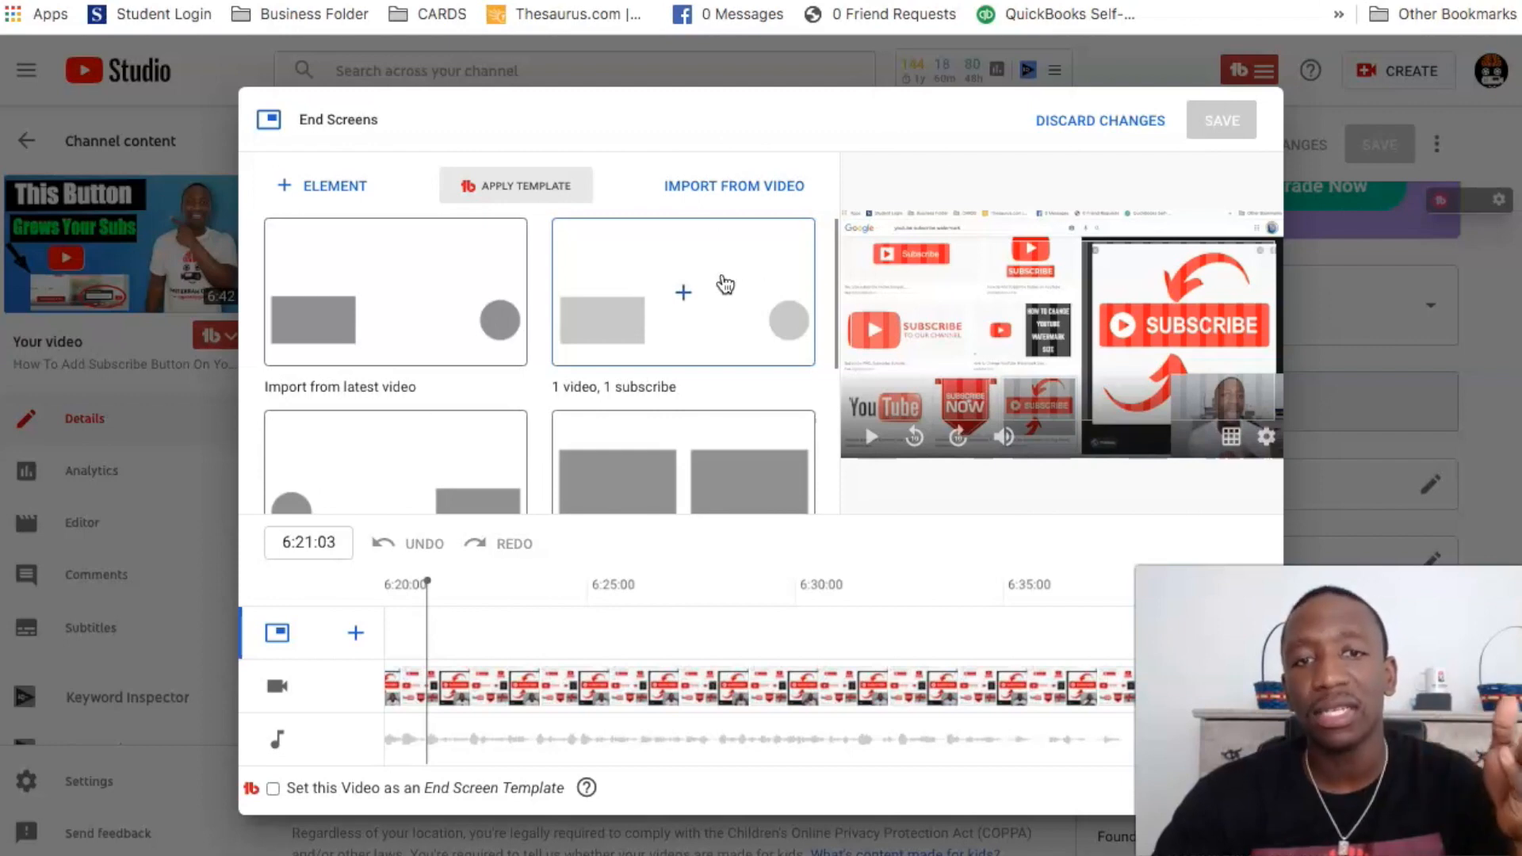
left_click(724, 285)
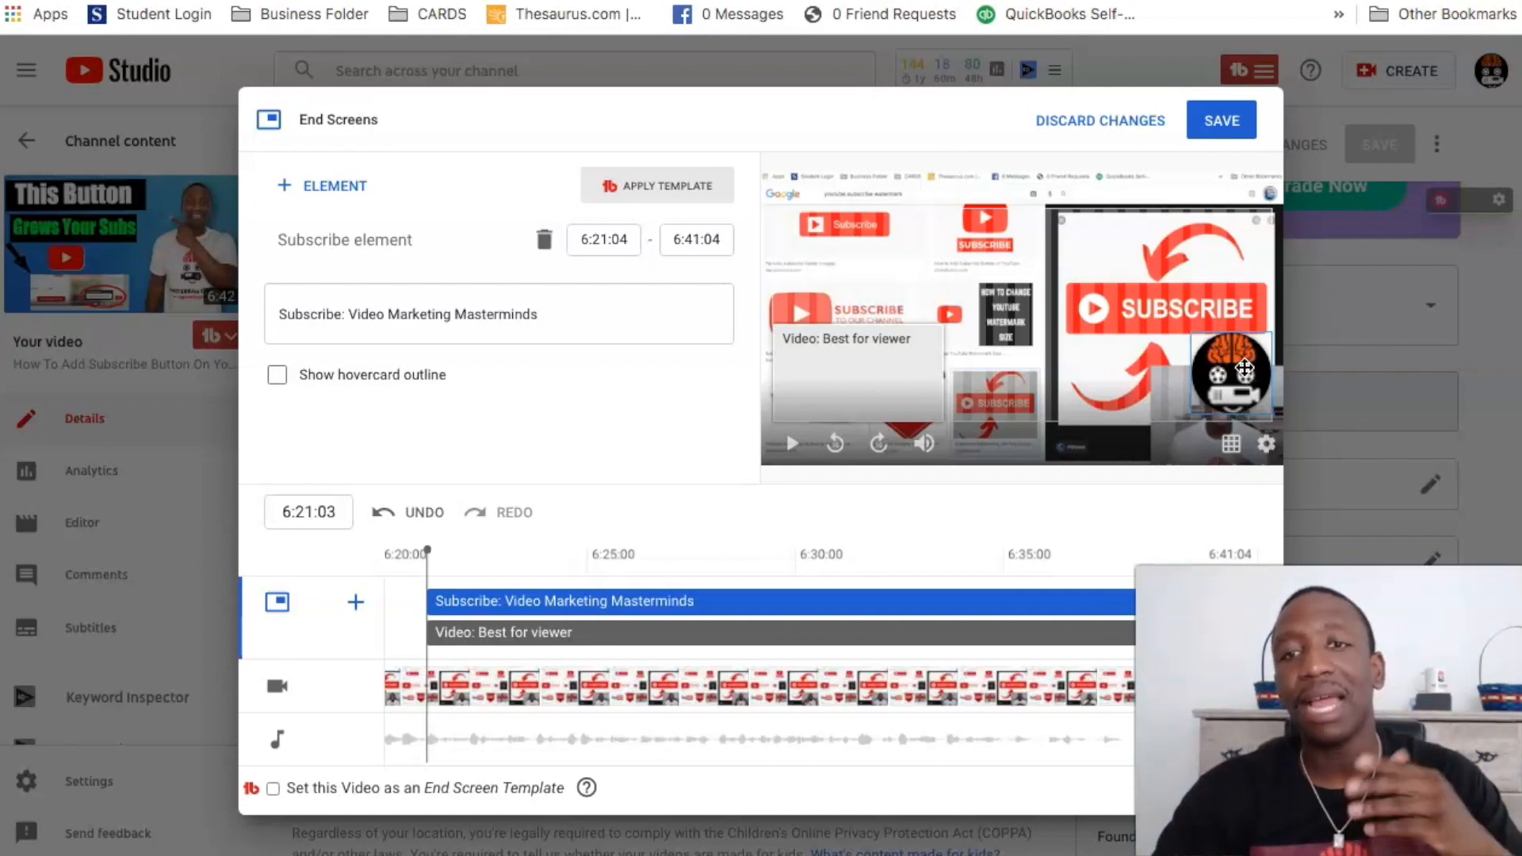
left_click_drag(1244, 368, 866, 248)
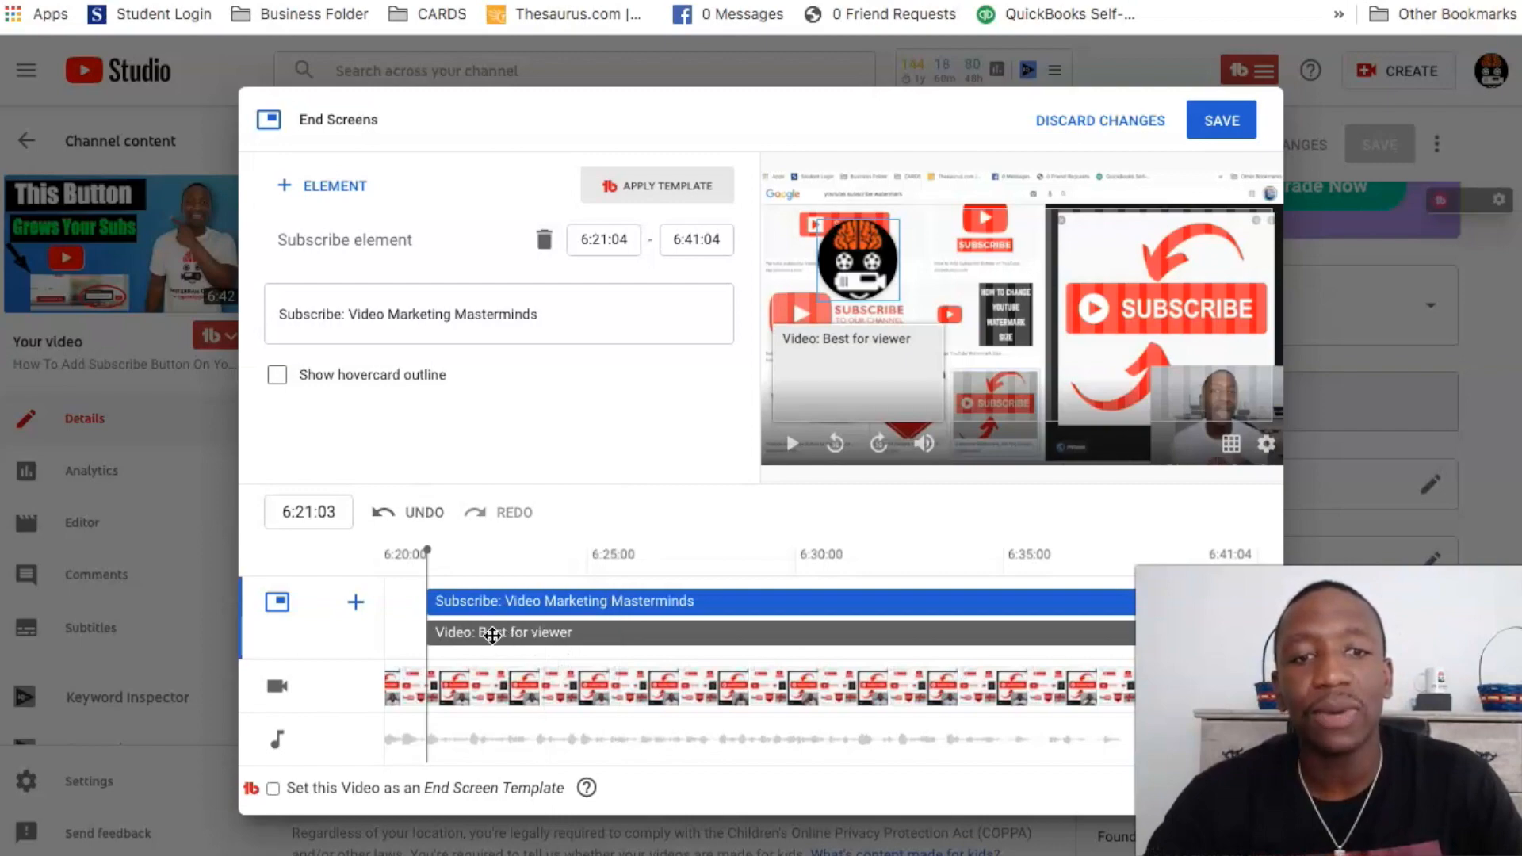
Set the video element to the specific video "How To Add Timestamps On Your YouTube Videos (YouTube Chapters Tutorial)" and save the end screen
left_click(493, 635)
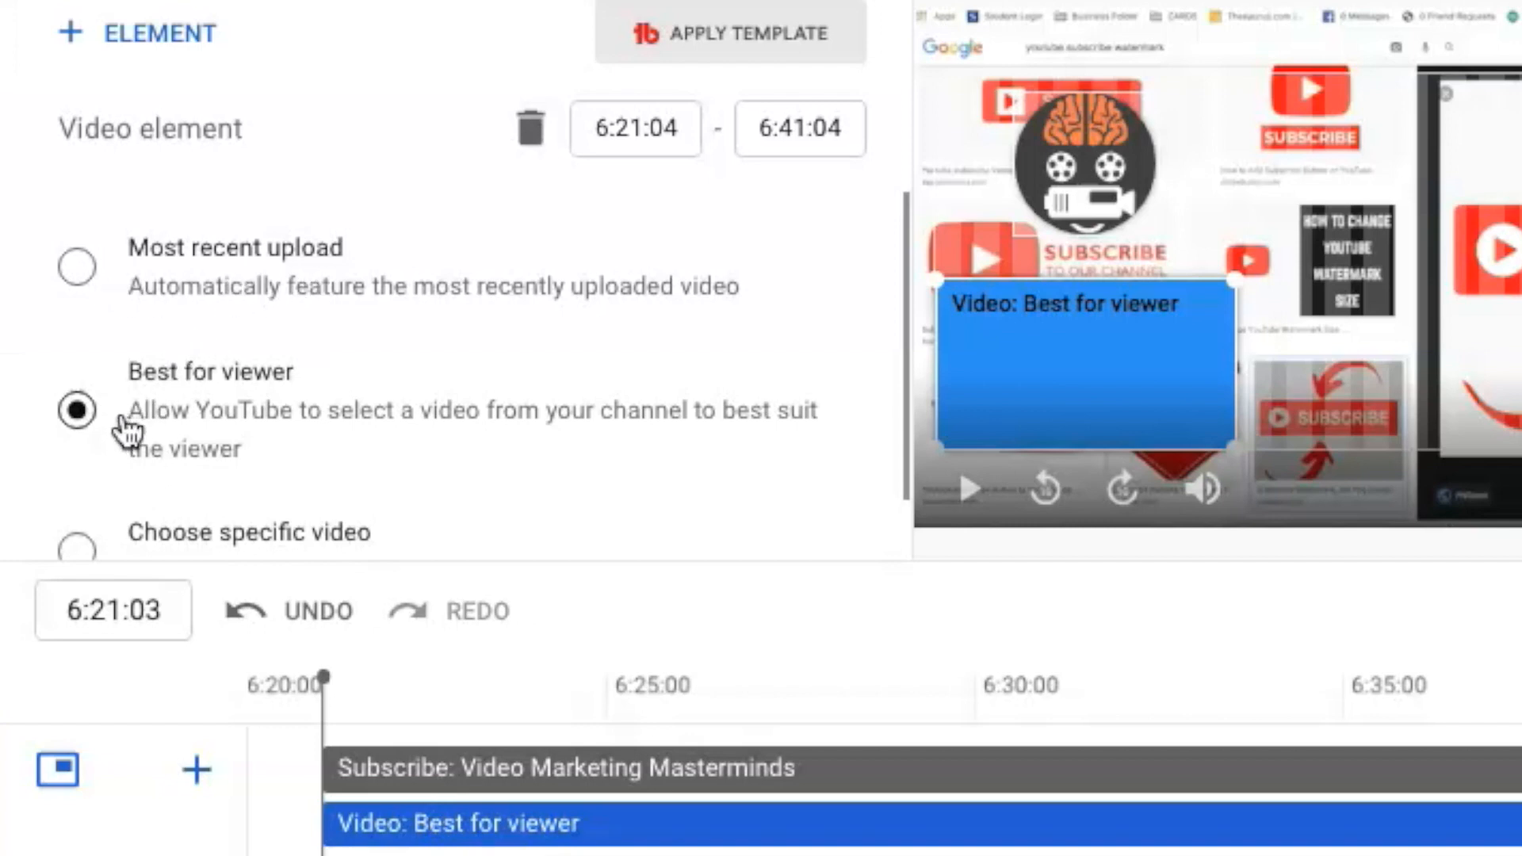
scroll(123, 430, "down", 1)
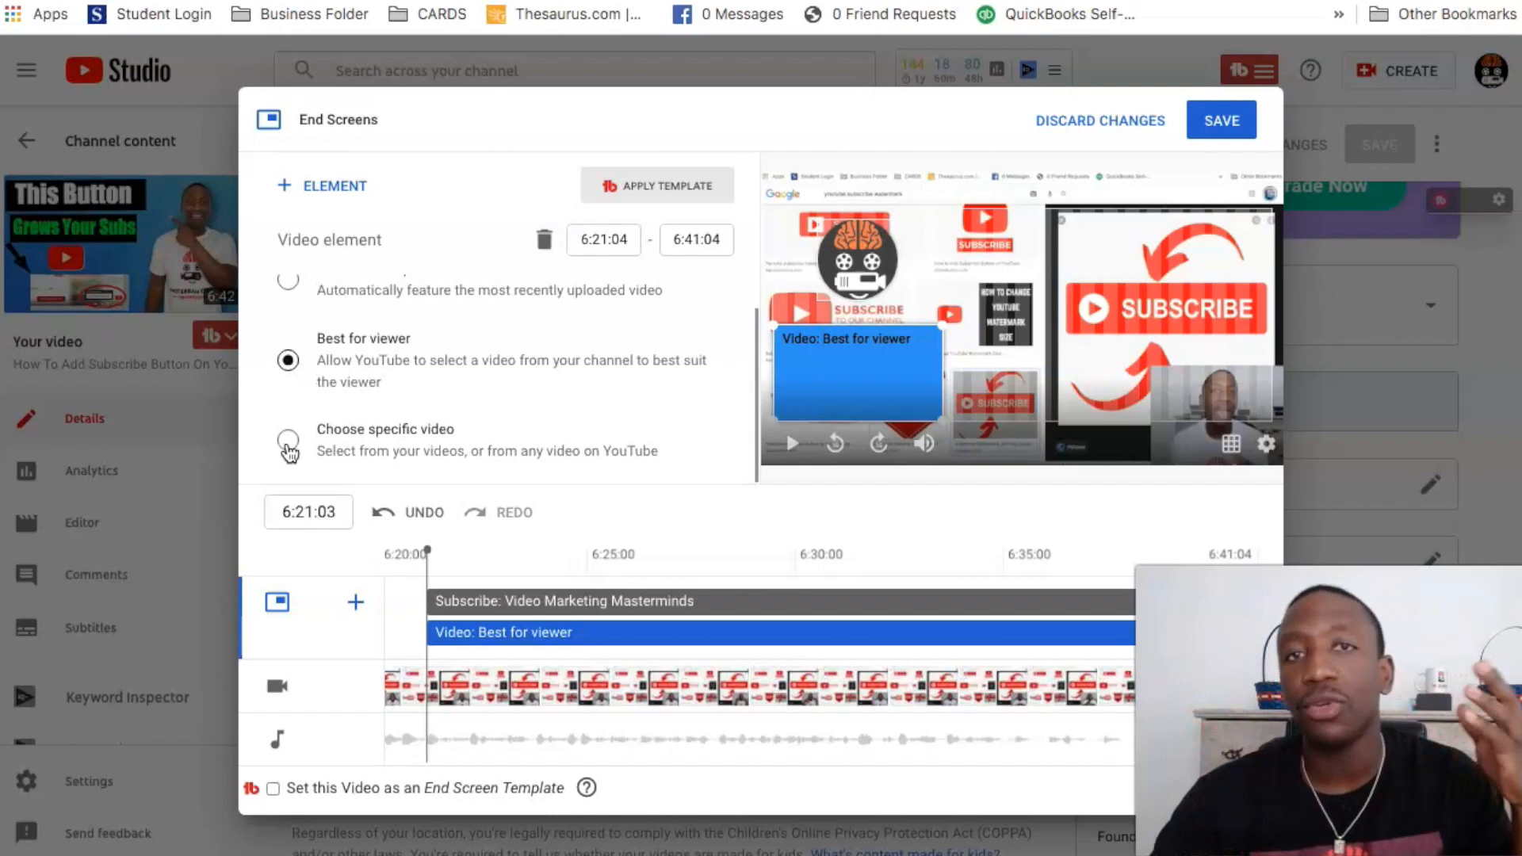
left_click(627, 434)
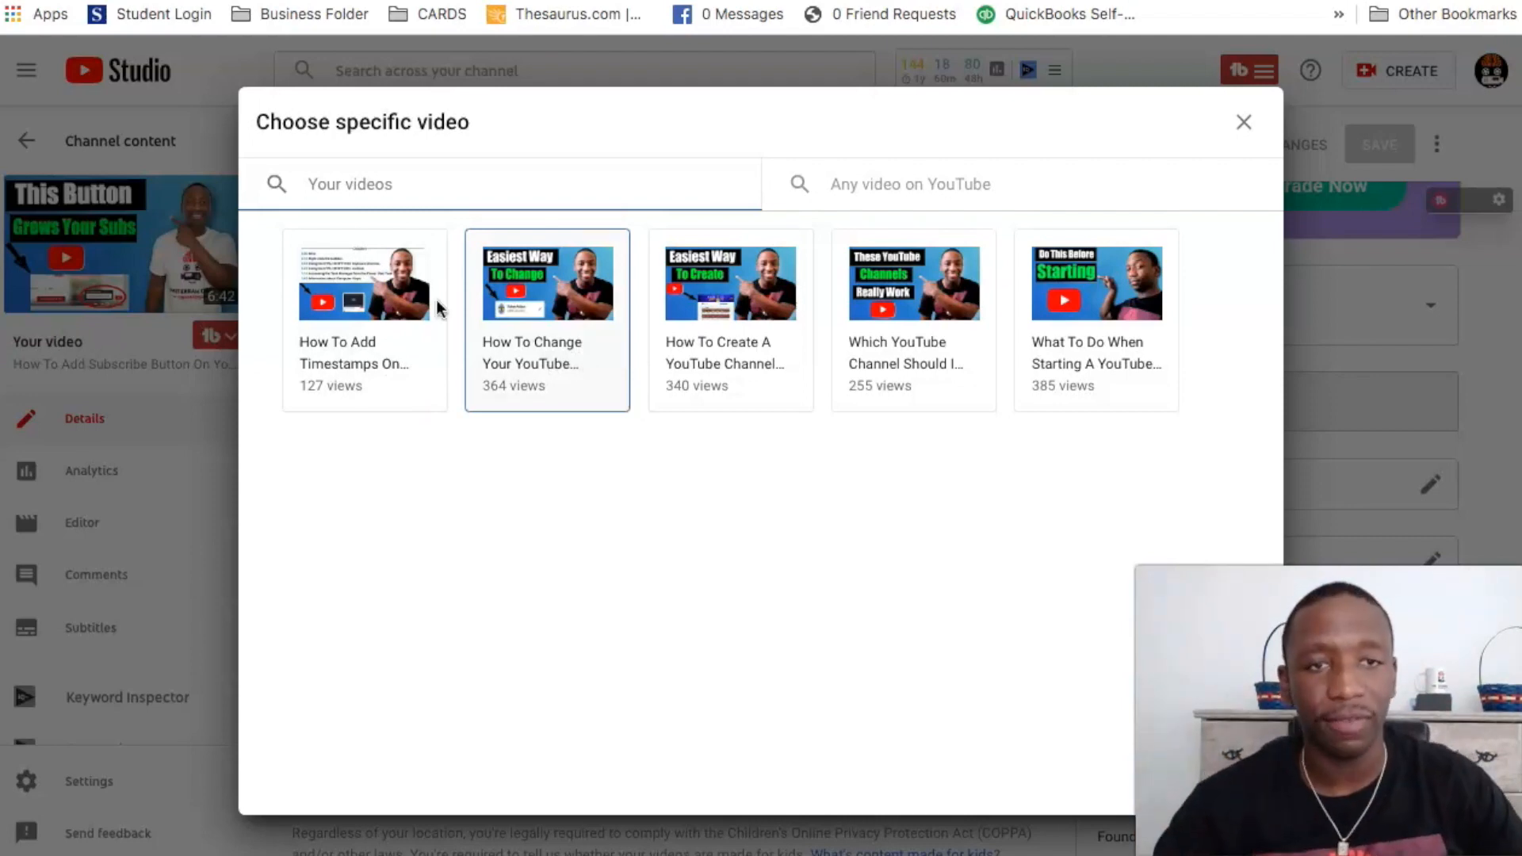
left_click(376, 282)
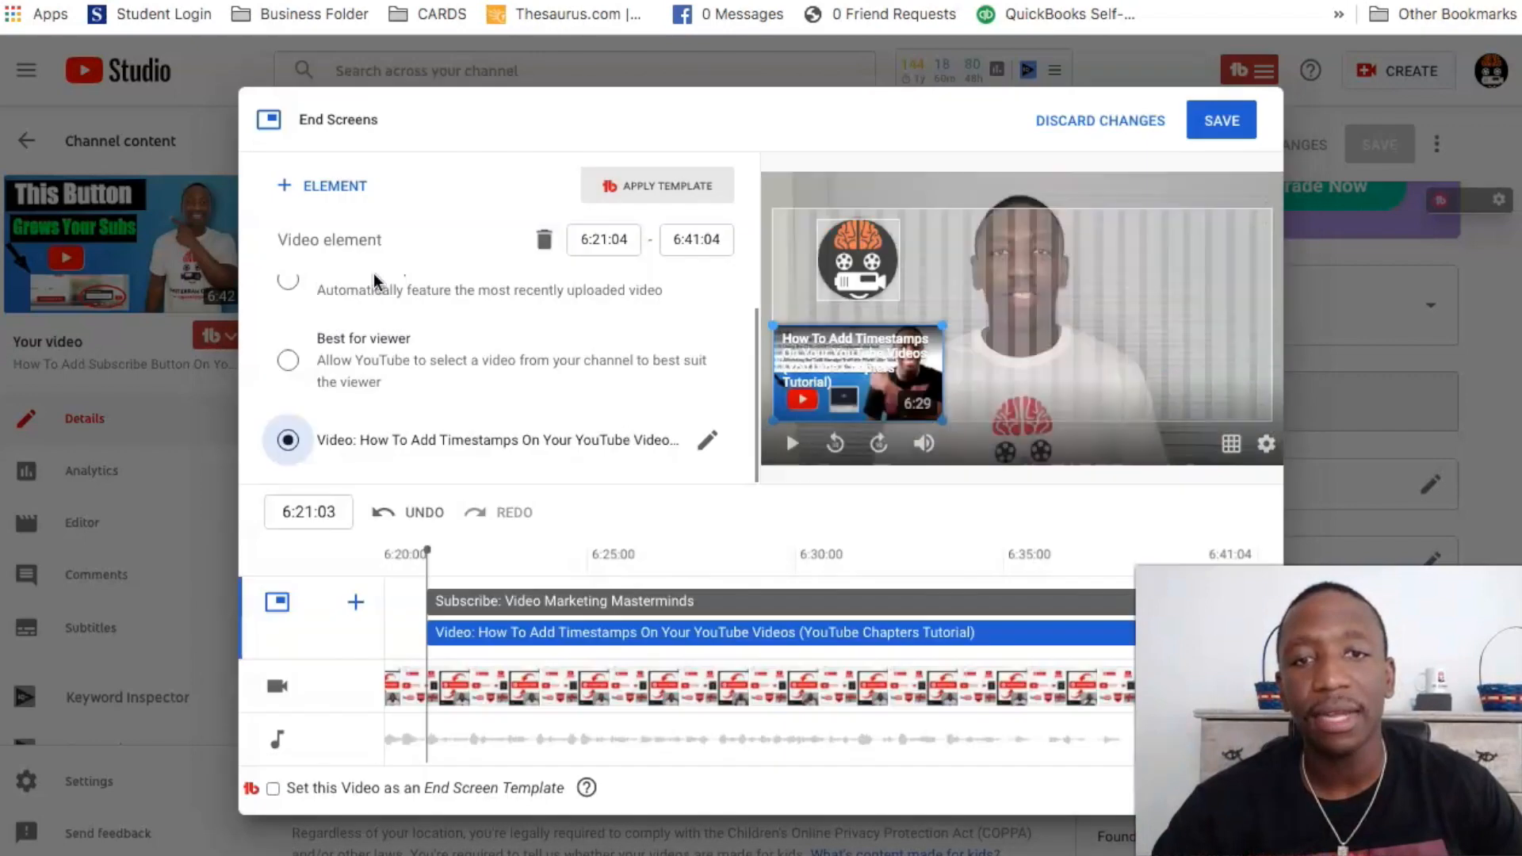
left_click(1231, 133)
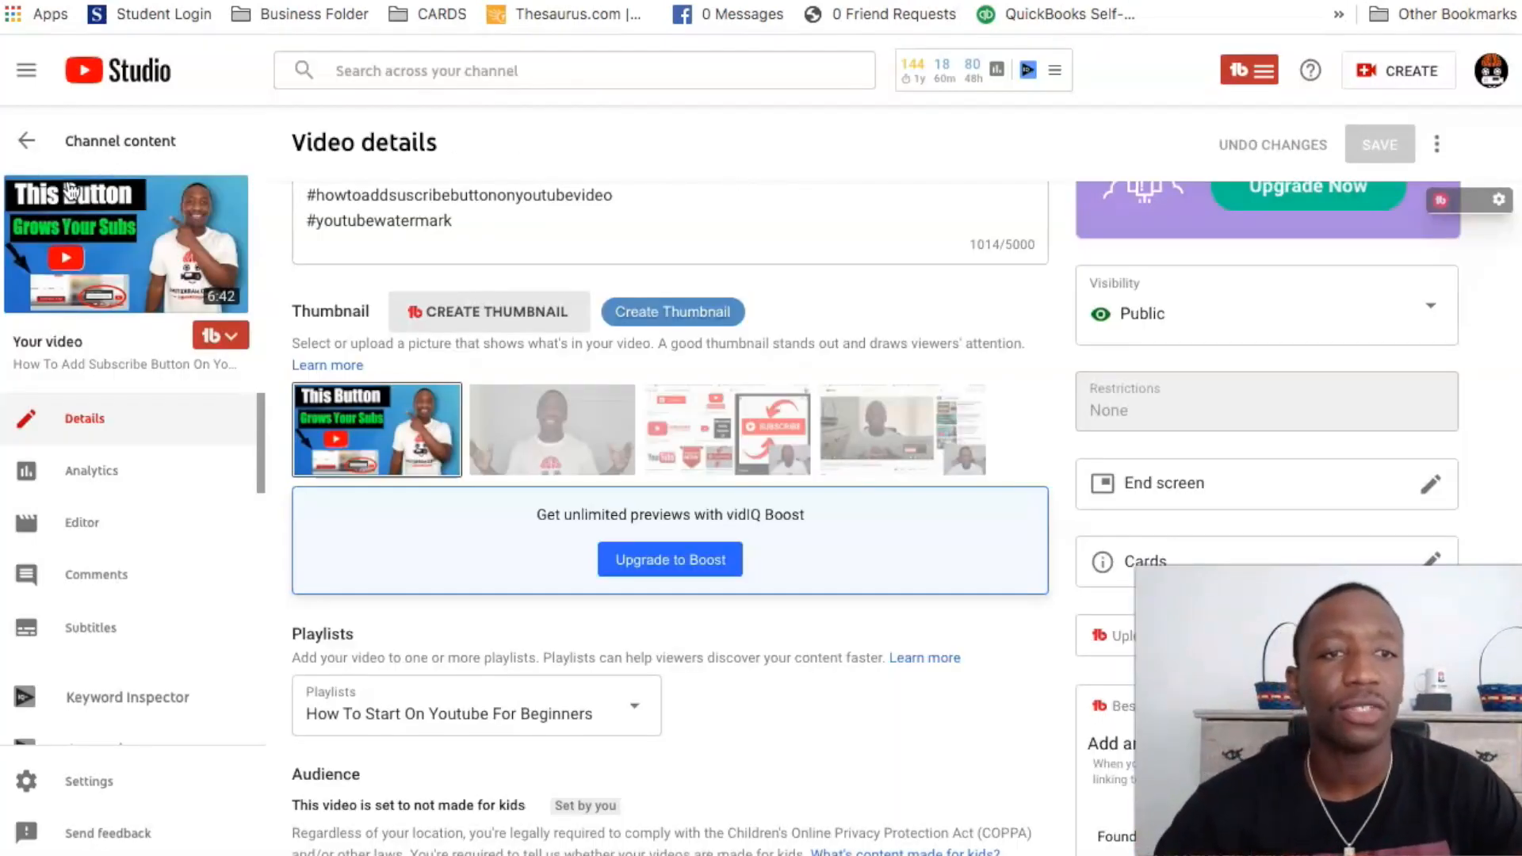
Open the video's watch page and play it from about 6:21 to check the end screen elements, pausing there
left_click(131, 238)
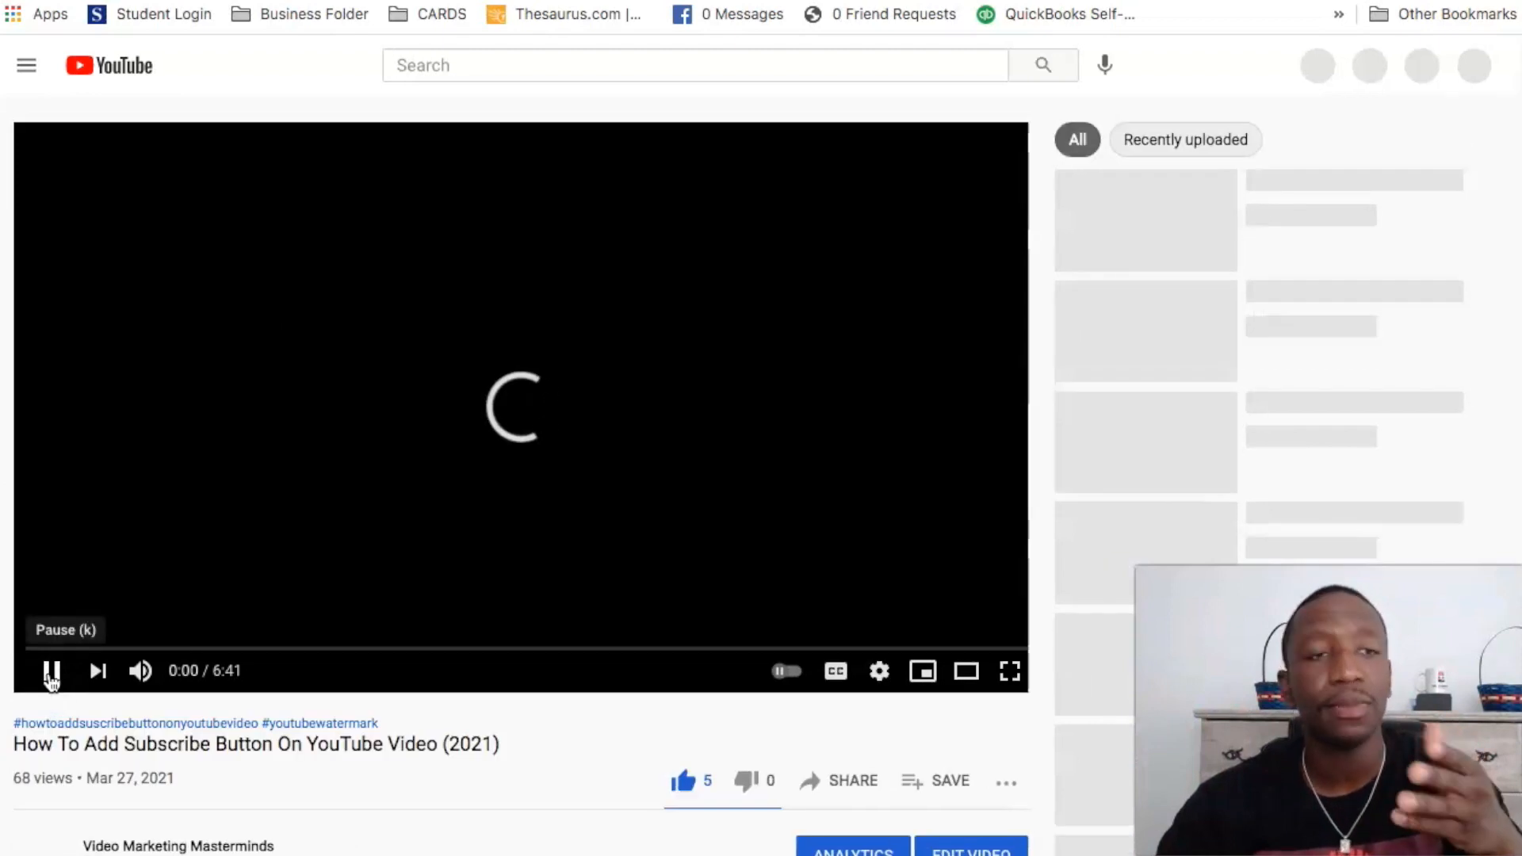
left_click(52, 672)
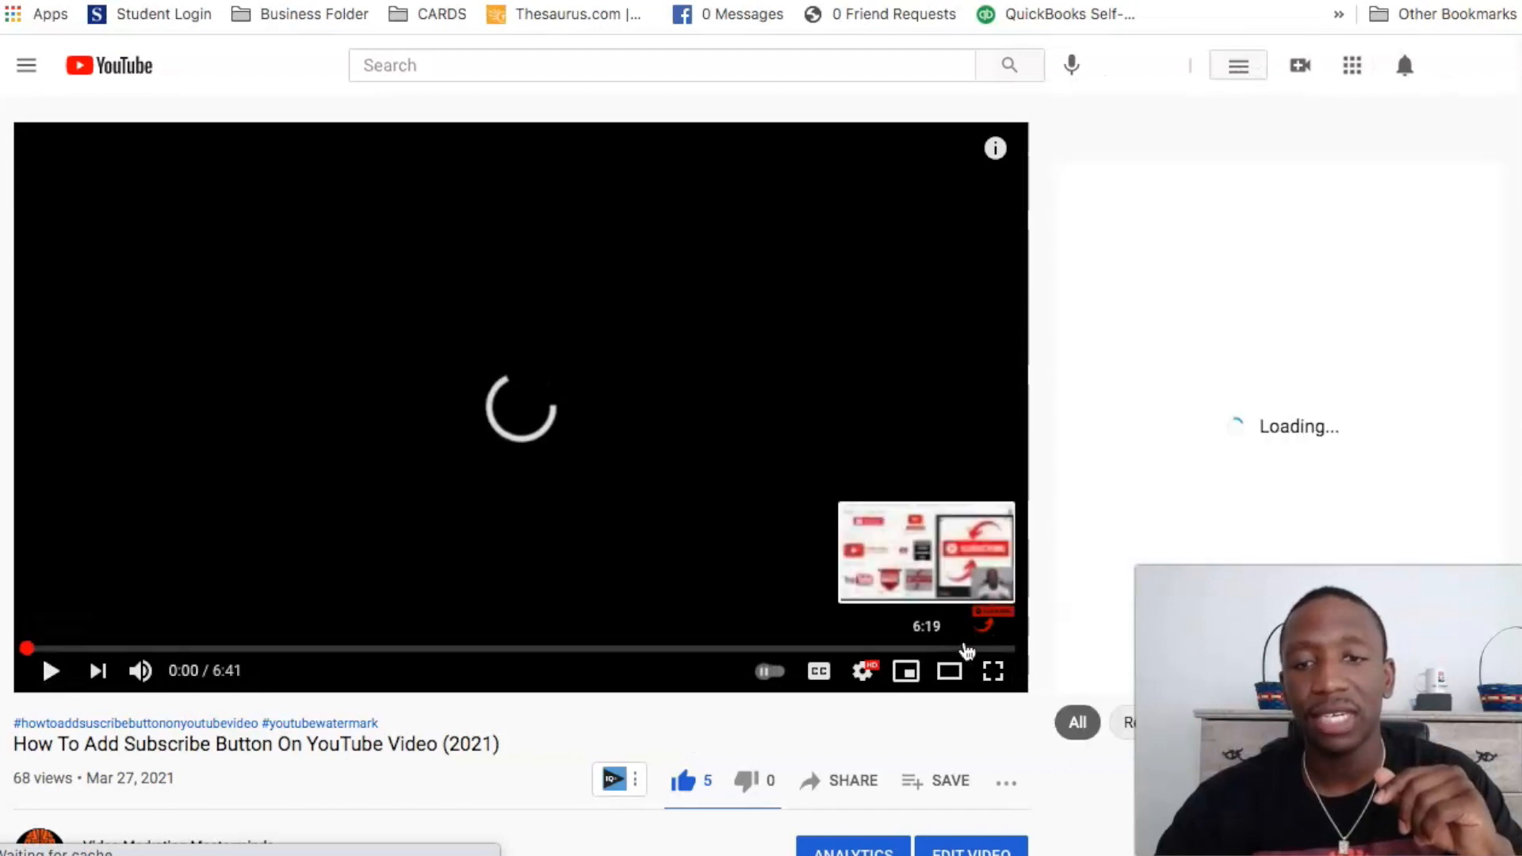
left_click(967, 649)
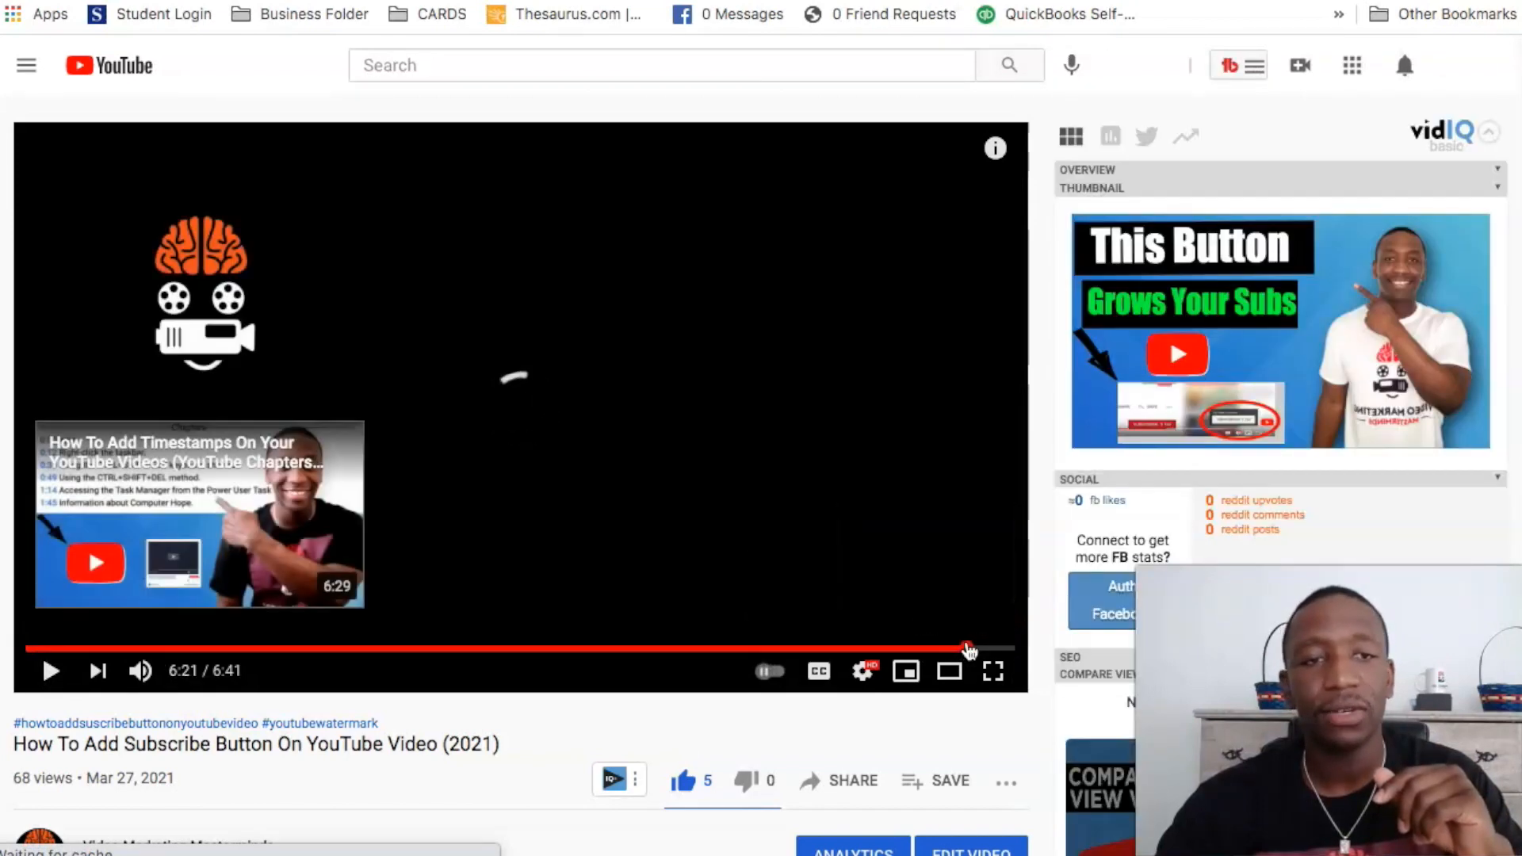
left_click(50, 672)
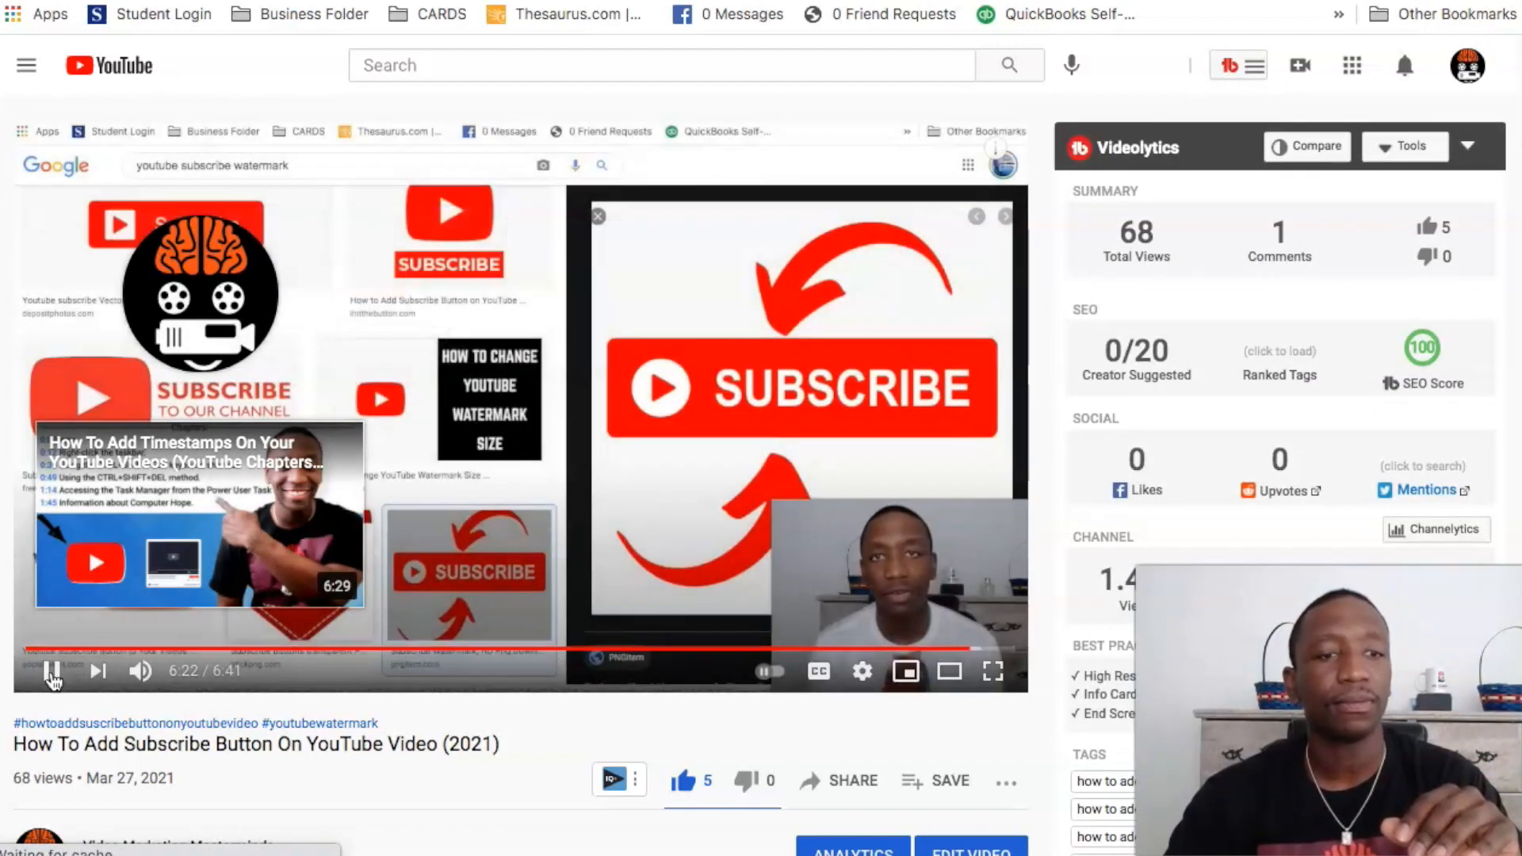
left_click(53, 671)
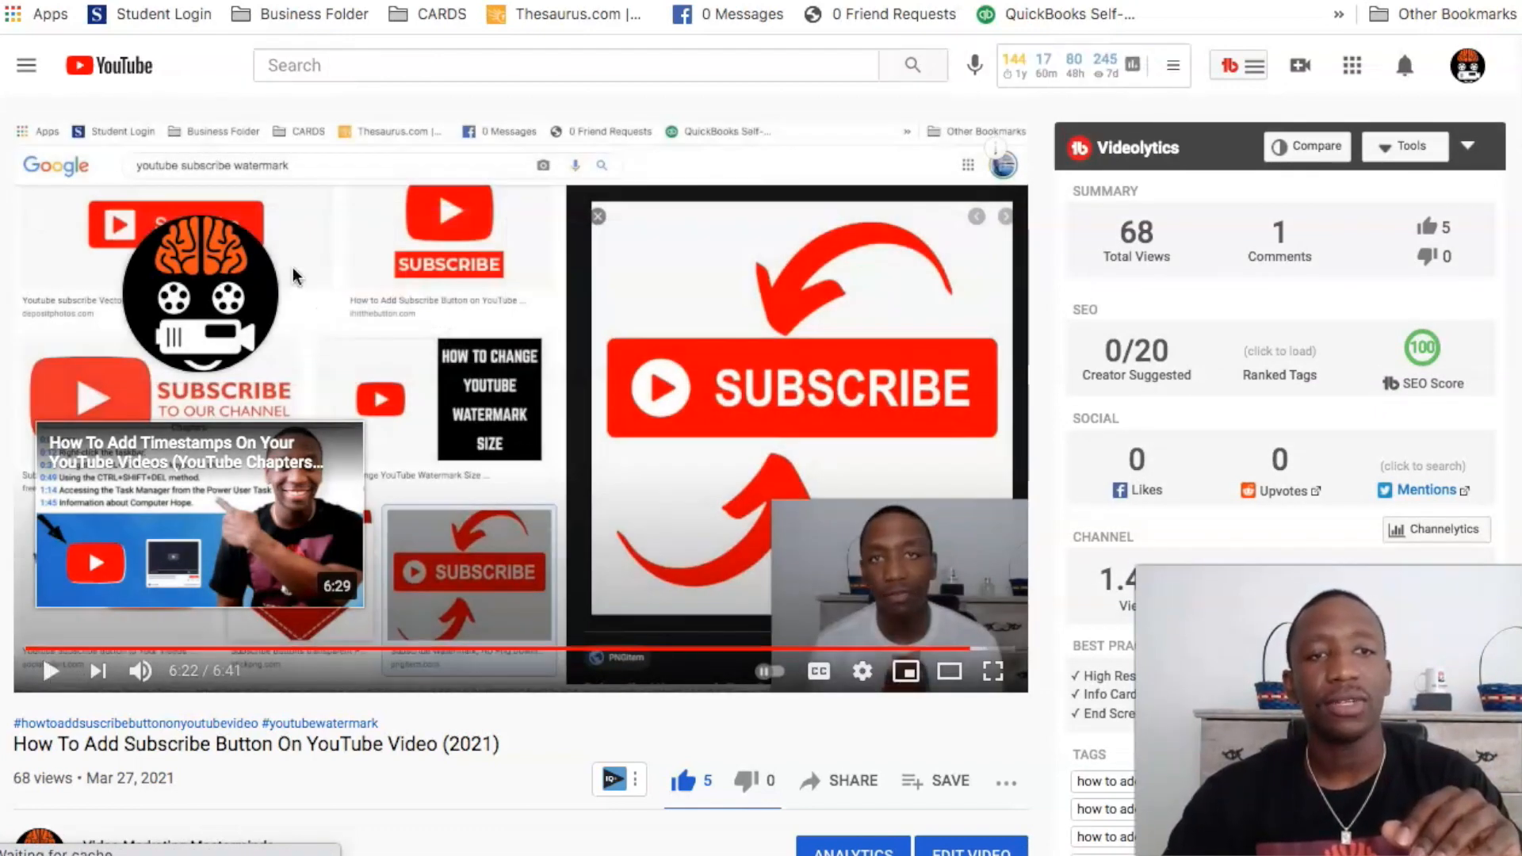
mouse_move(201, 294)
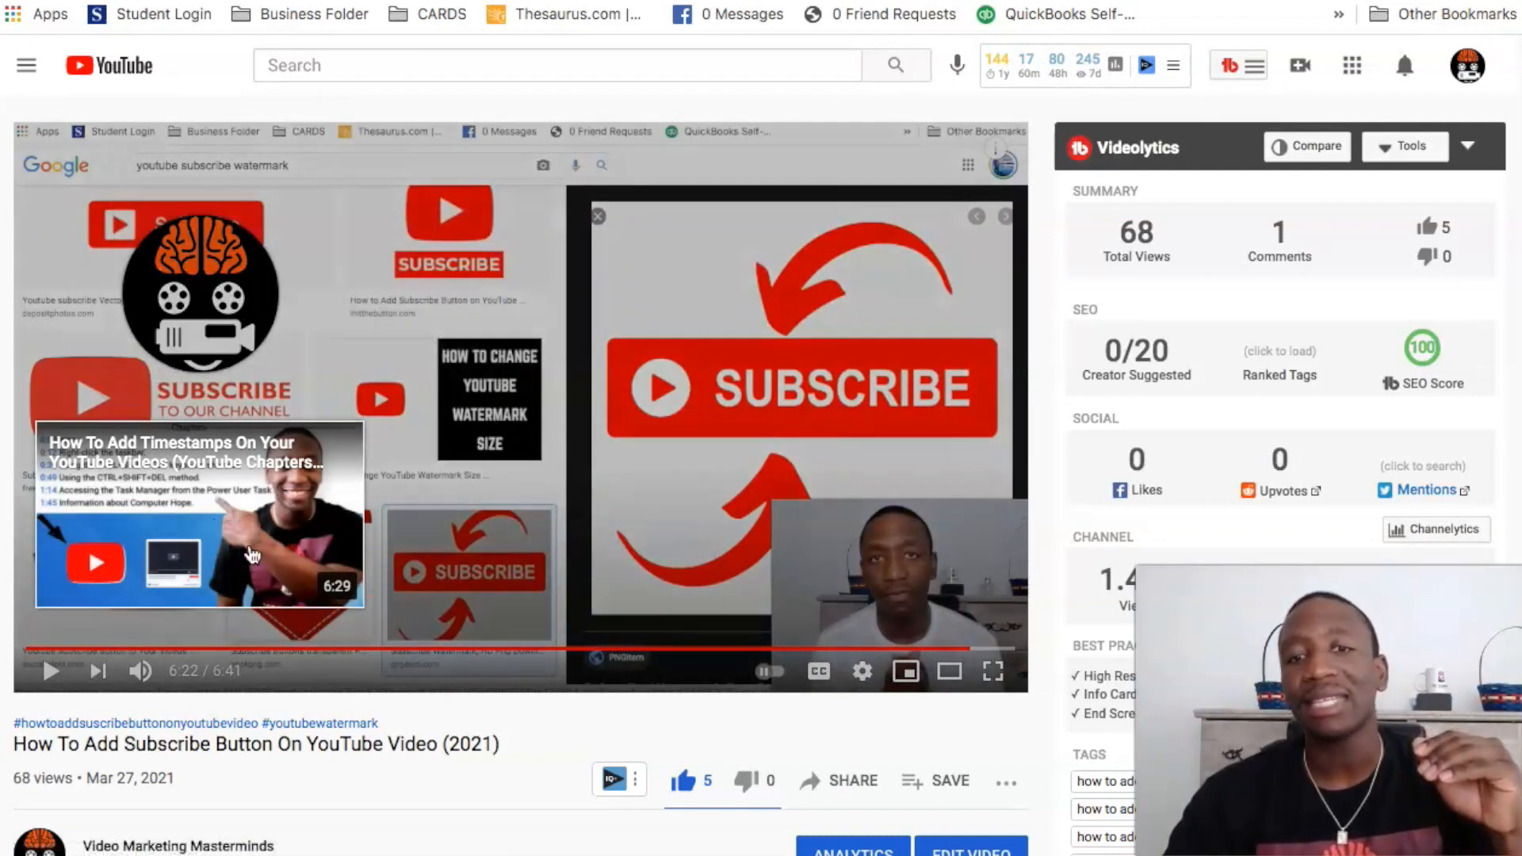
Examine the suggested videos and the video statistics beside the player on the watch page
scroll(1121, 452, "down", 1)
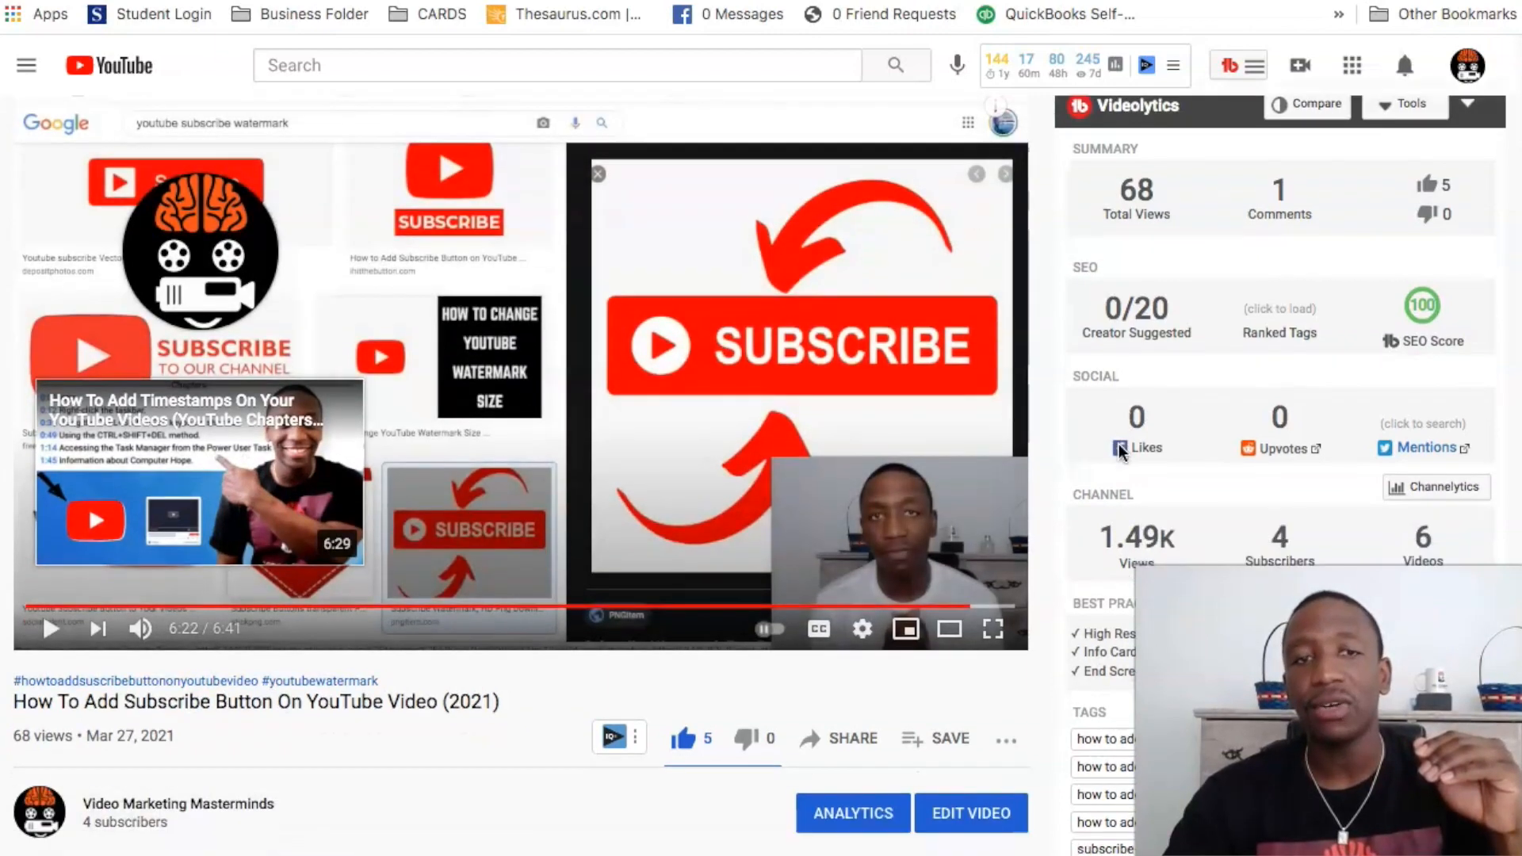
scroll(1121, 452, "down", 12)
scroll(1121, 452, "down", 15)
scroll(1121, 452, "down", 15)
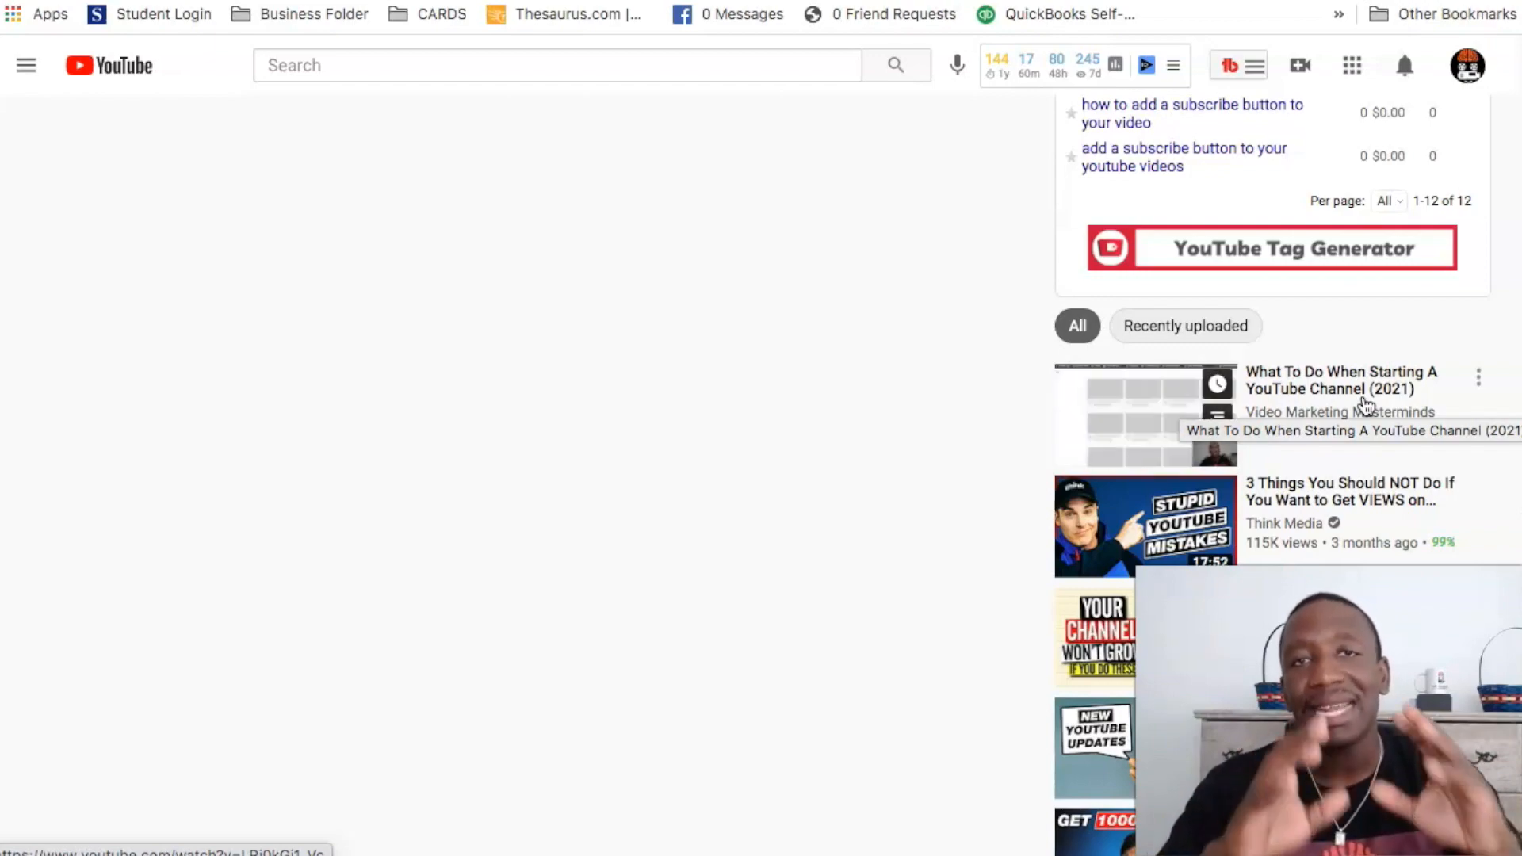
scroll(1365, 406, "up", 10)
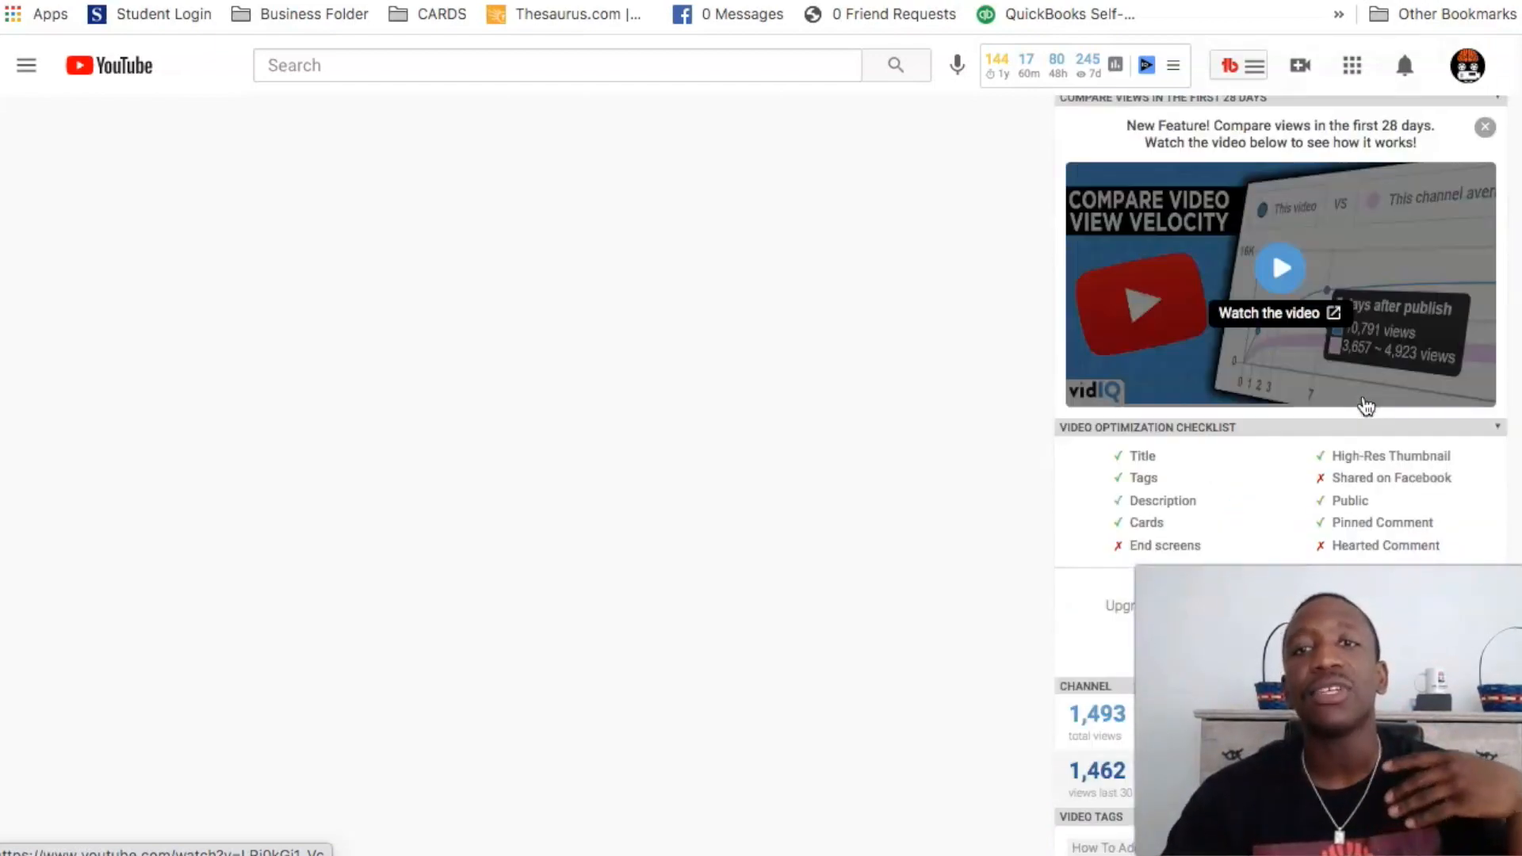
scroll(1366, 406, "up", 10)
scroll(1365, 406, "up", 1)
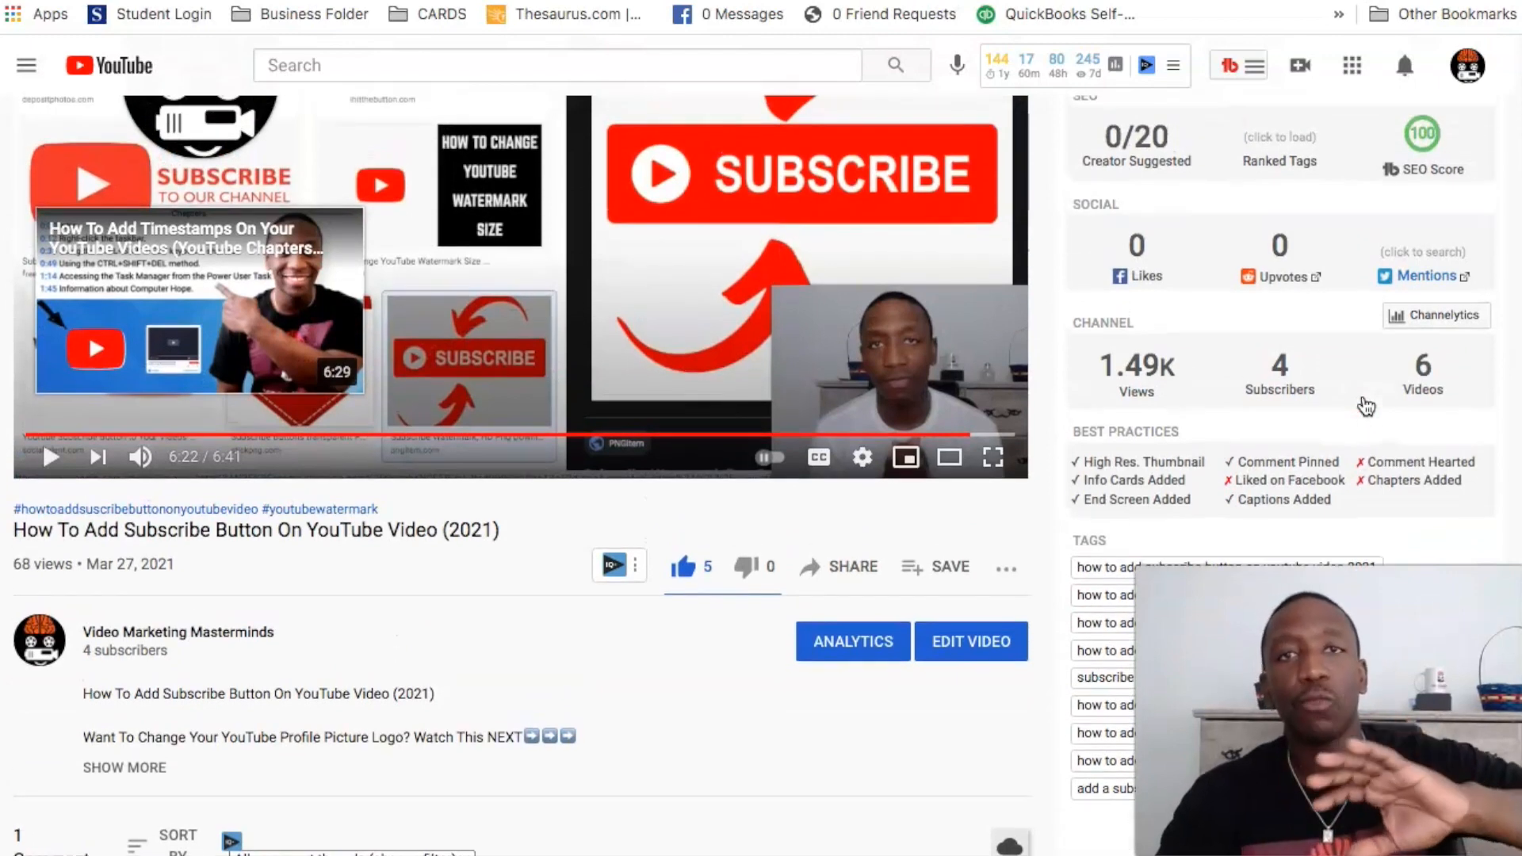